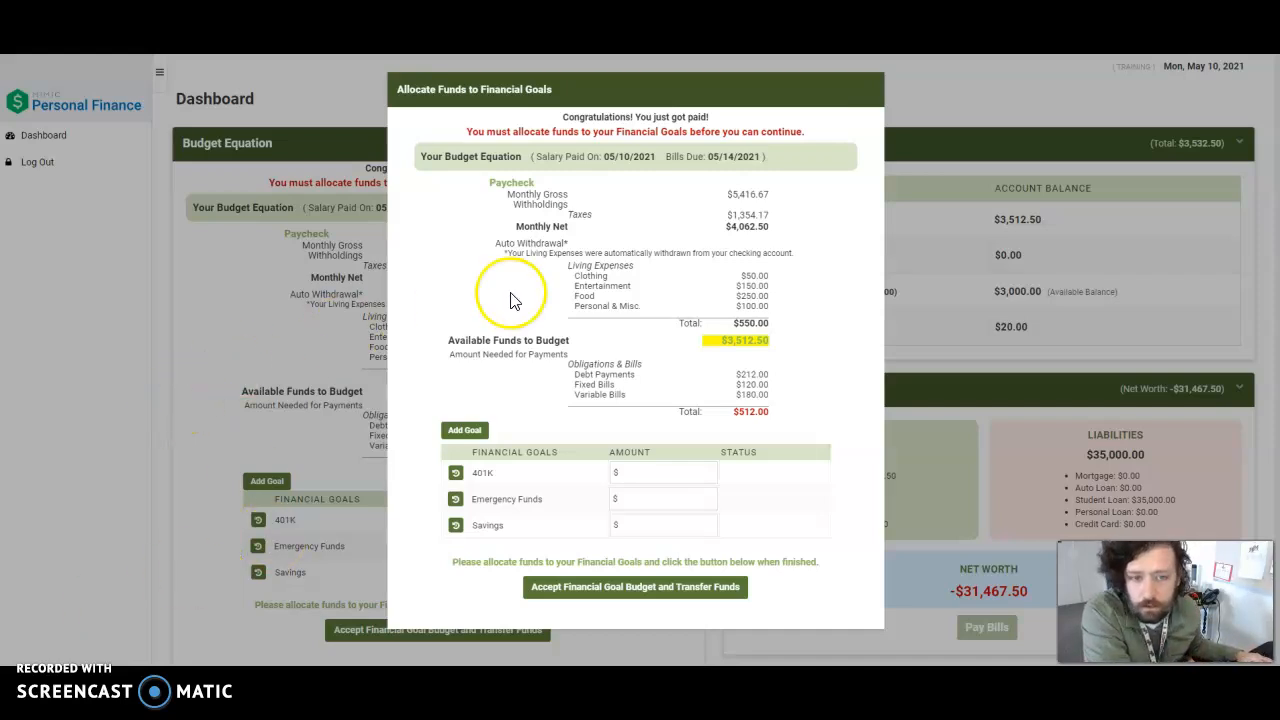
- Review the paycheck's gross pay, taxes and net pay, the automatically withdrawn living expenses, and the funds available to budget
click(727, 196)
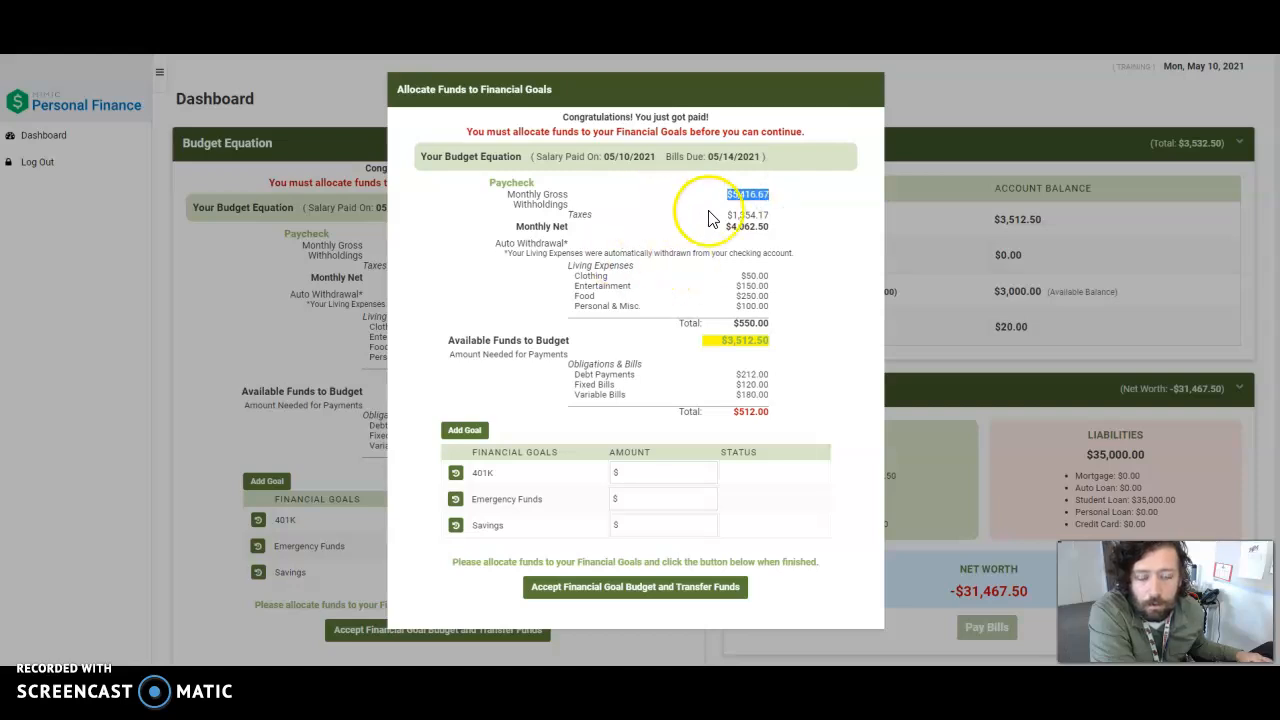
click(727, 196)
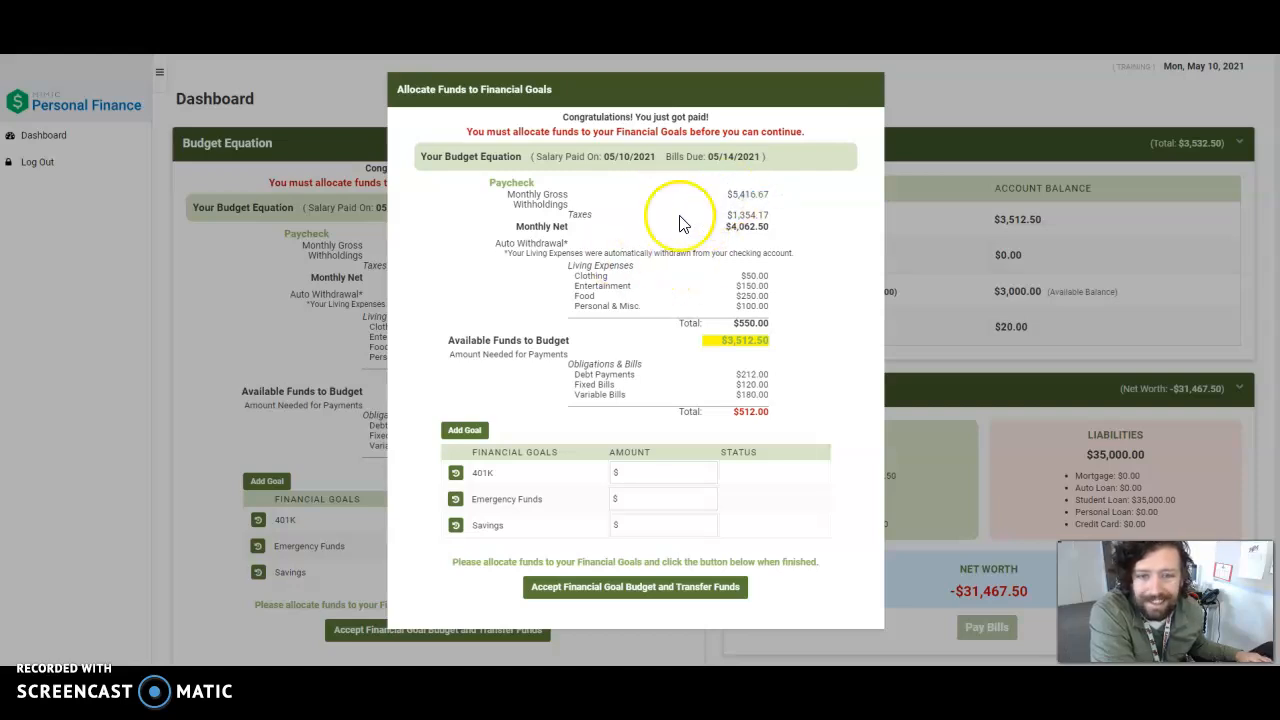
drag(727, 217, 776, 224)
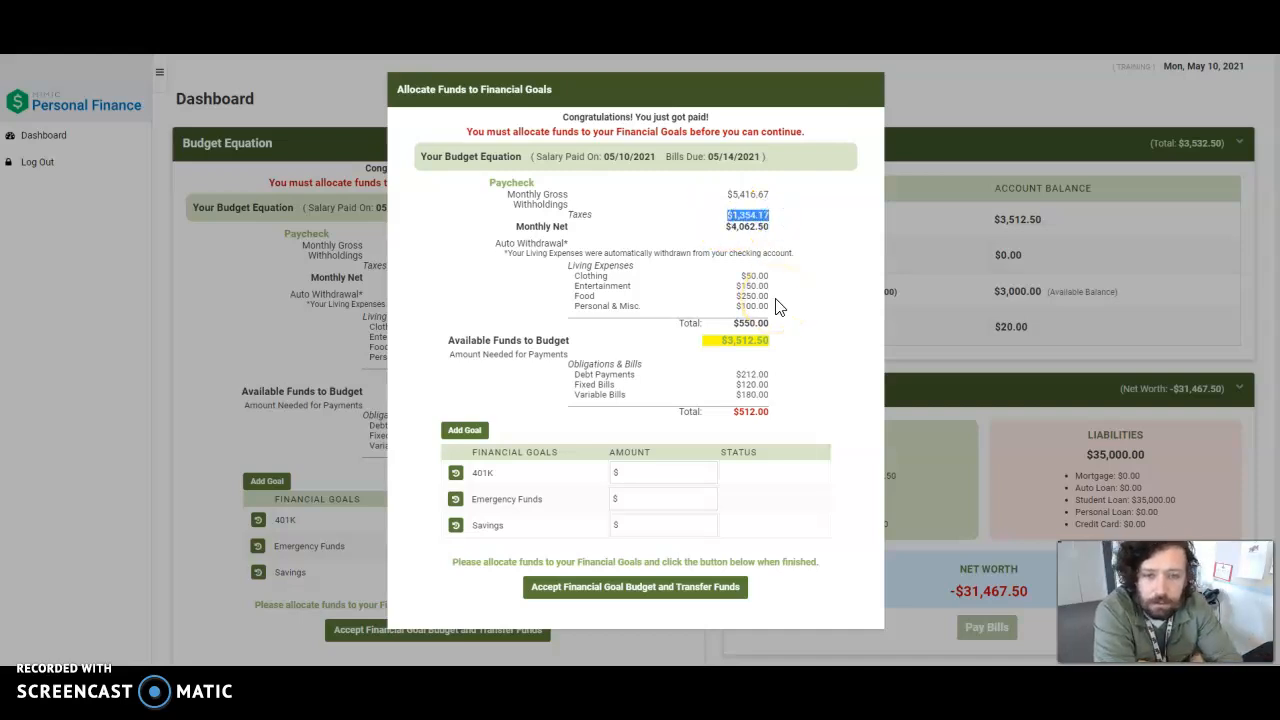
click(719, 230)
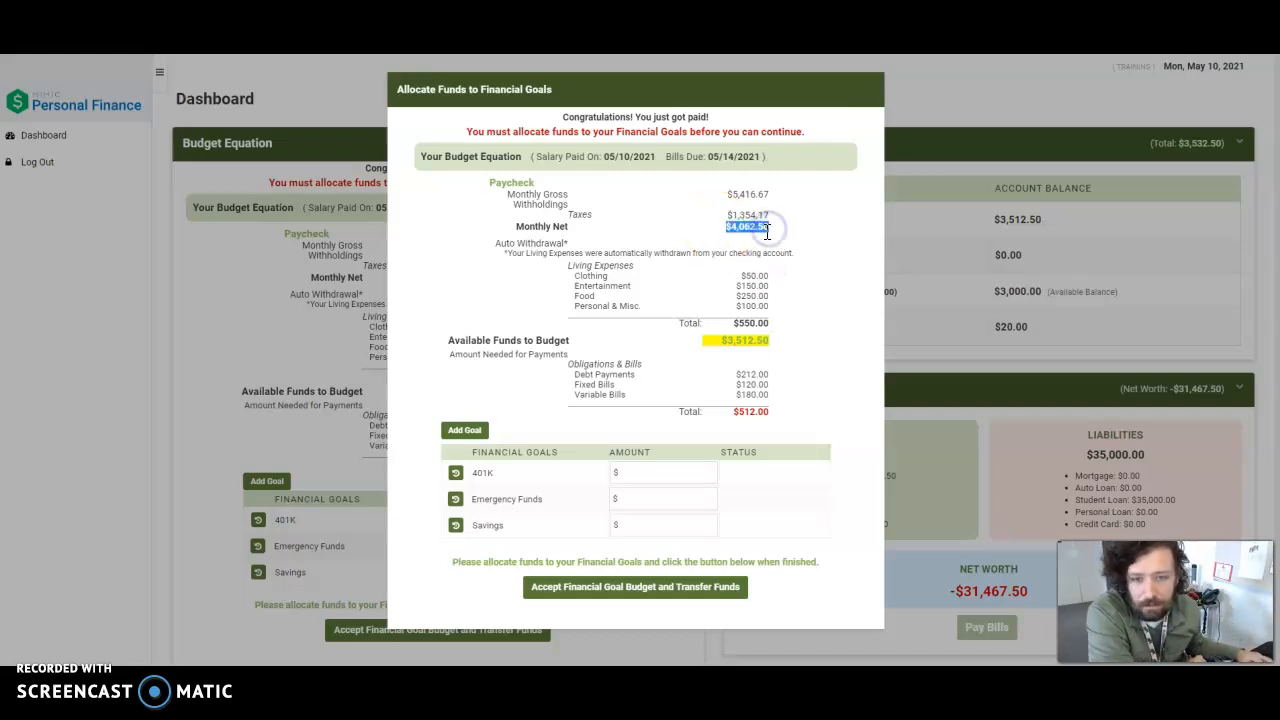
drag(494, 243, 570, 243)
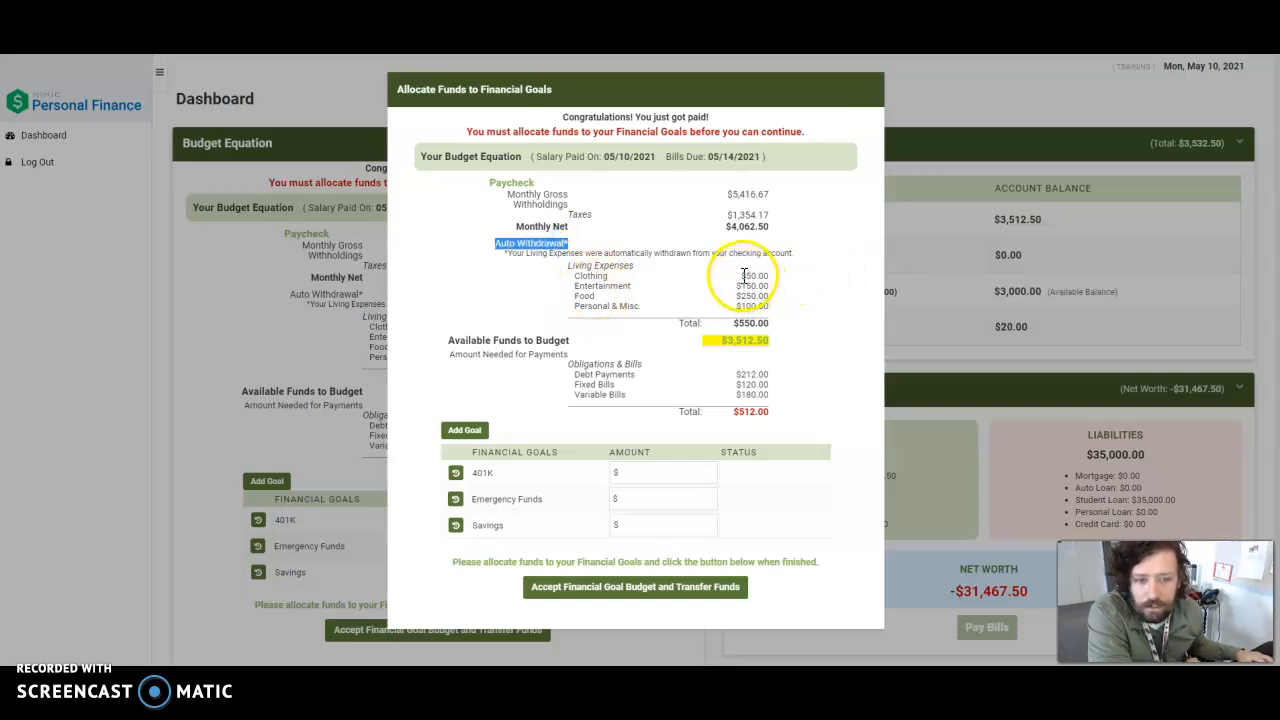
drag(743, 275, 765, 278)
click(719, 328)
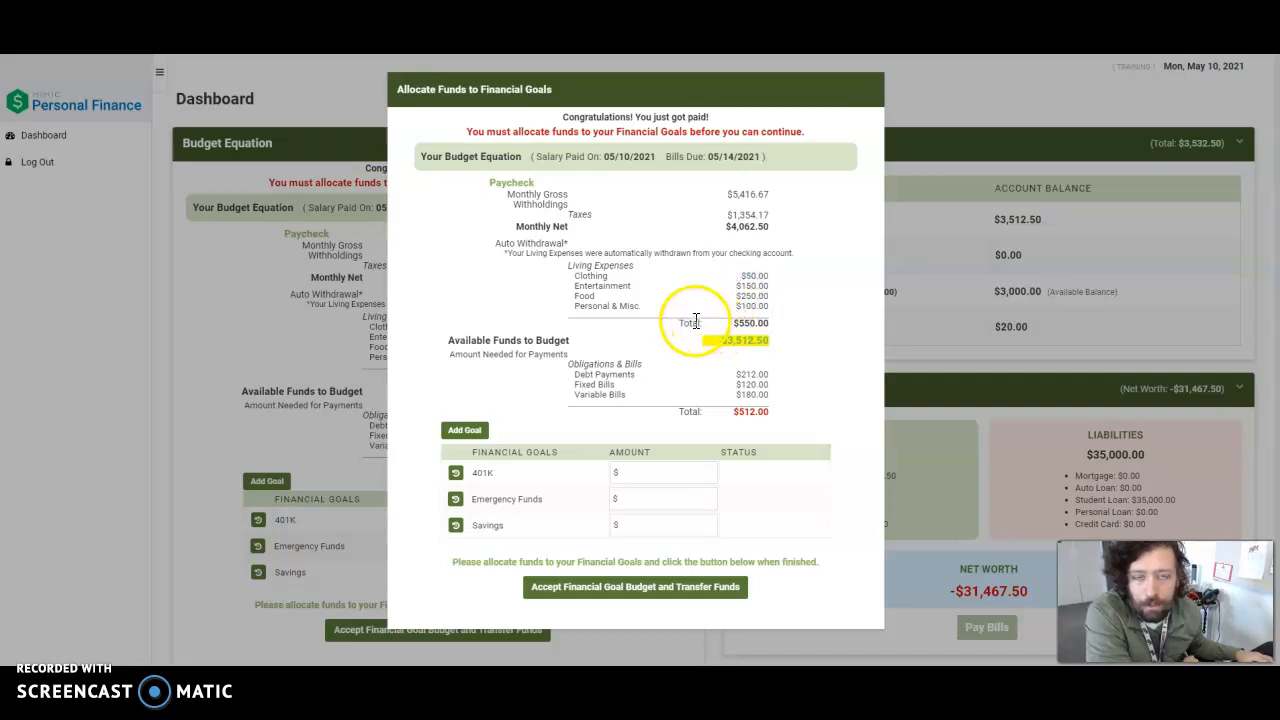
drag(742, 276, 765, 297)
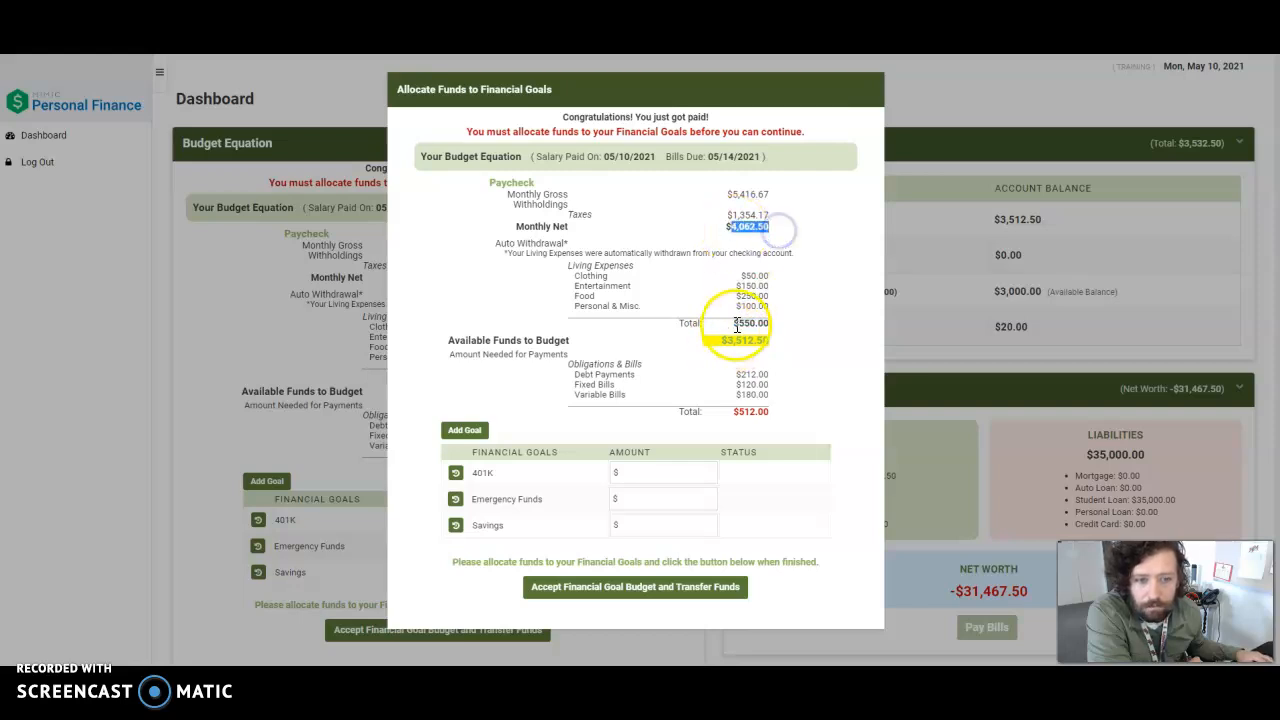
drag(722, 340, 739, 340)
click(752, 342)
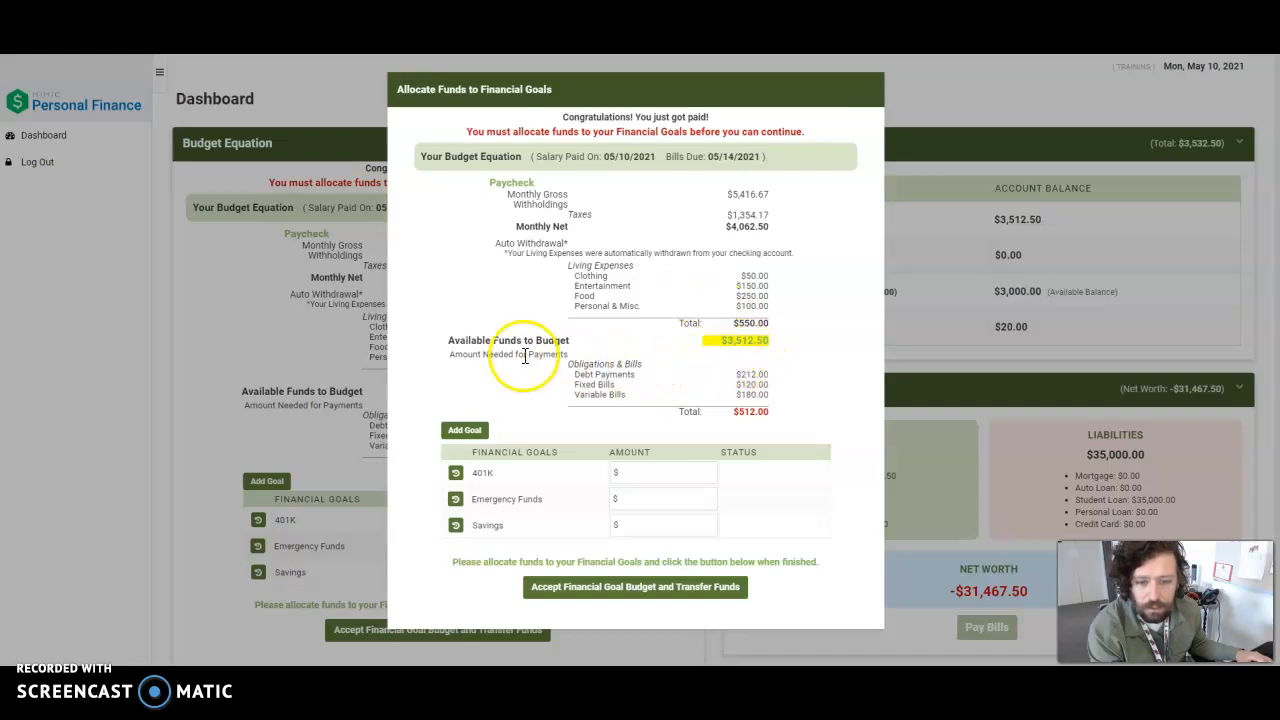
- Review the amounts needed for debt payments, fixed bills and variable bills under Obligations & Bills, including their total
drag(430, 340, 575, 358)
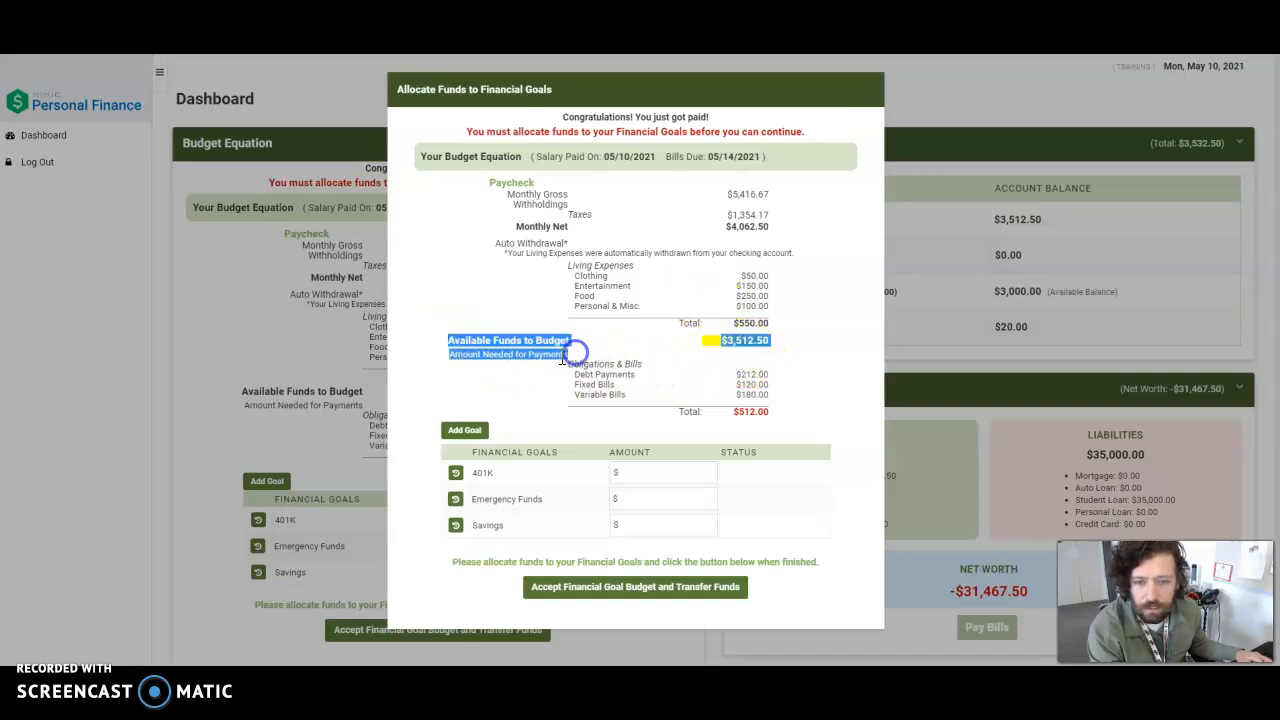
click(562, 360)
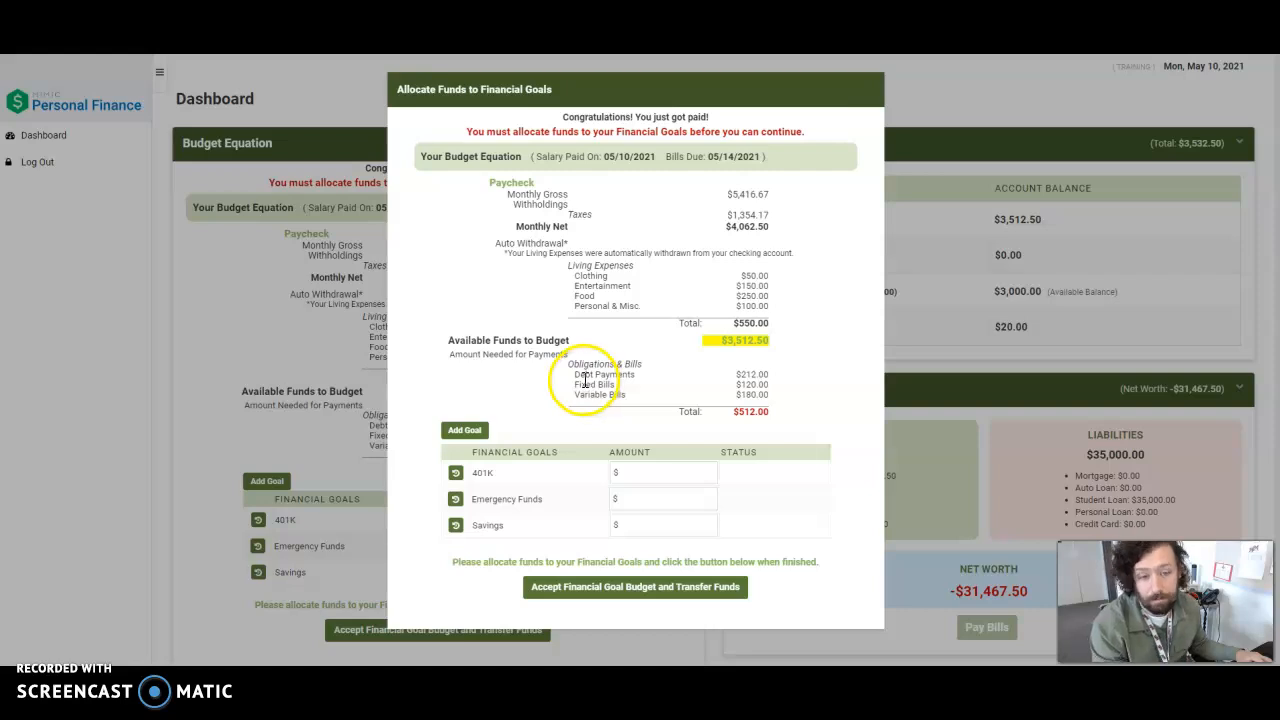
drag(574, 376, 651, 375)
drag(735, 376, 768, 397)
click(707, 406)
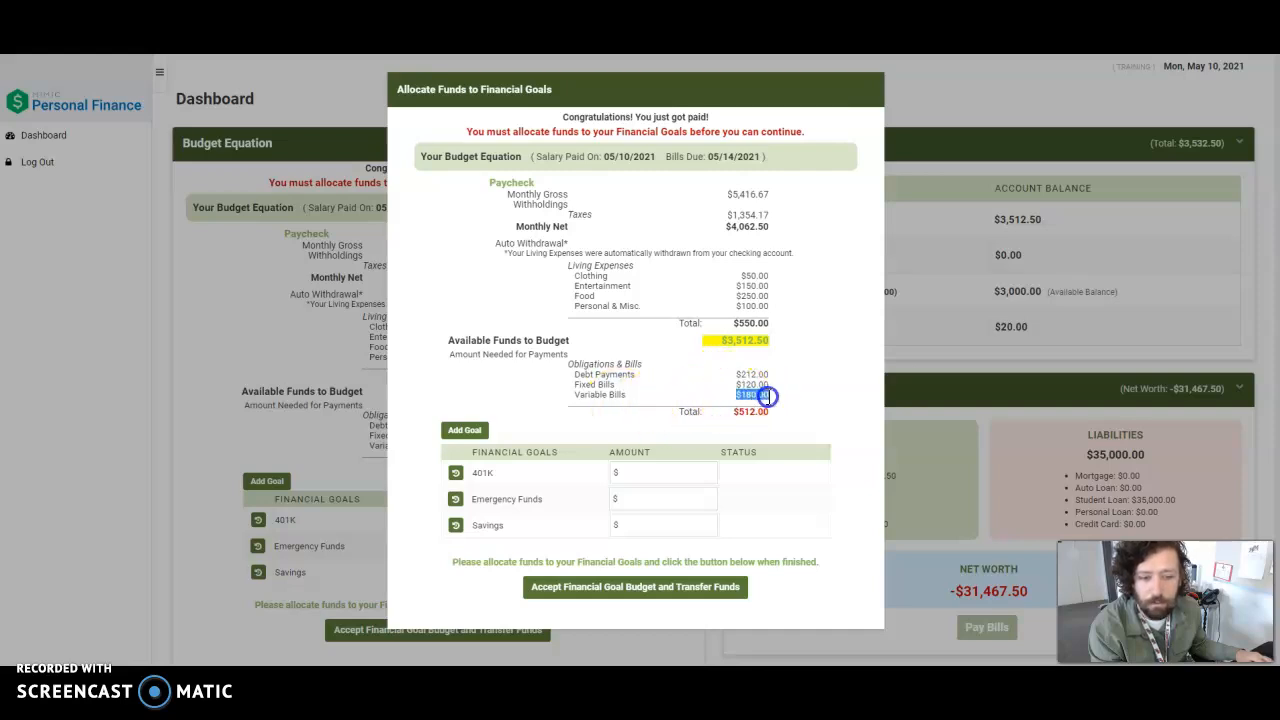
click(745, 405)
click(765, 416)
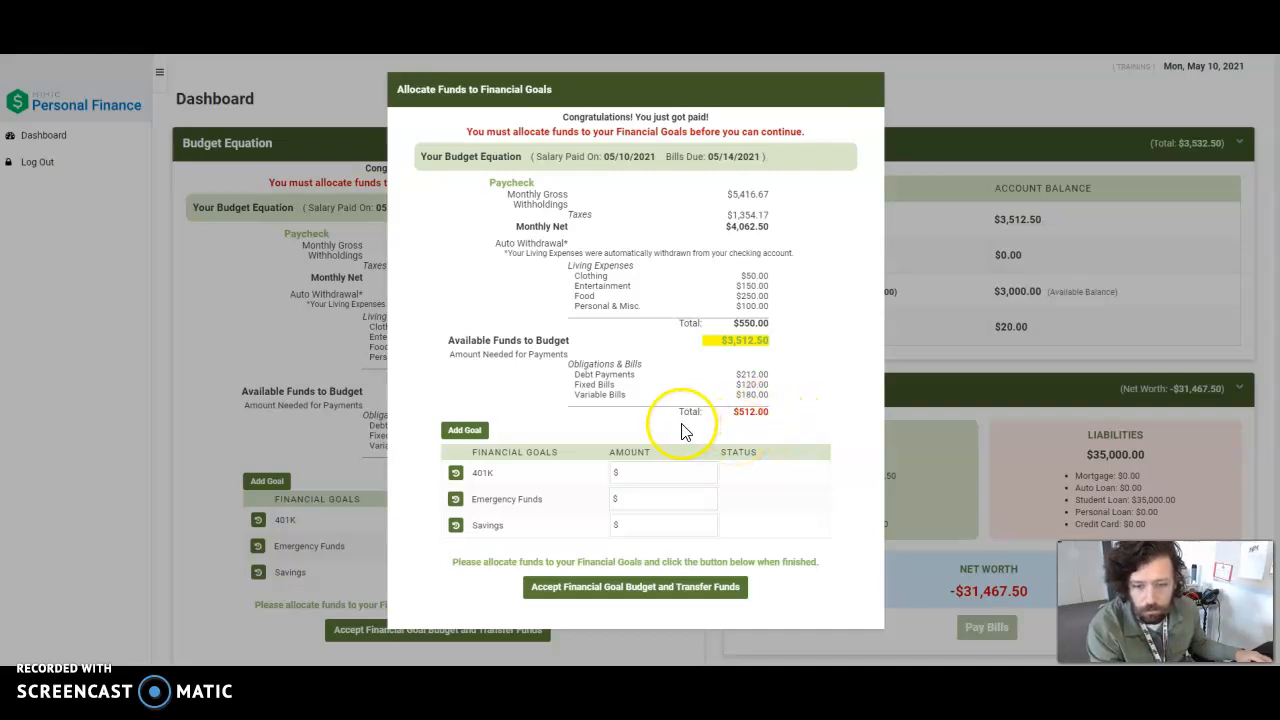
- Allocate $600 to the 401K, $1000 to Emergency Funds and $900 to Savings
click(641, 472)
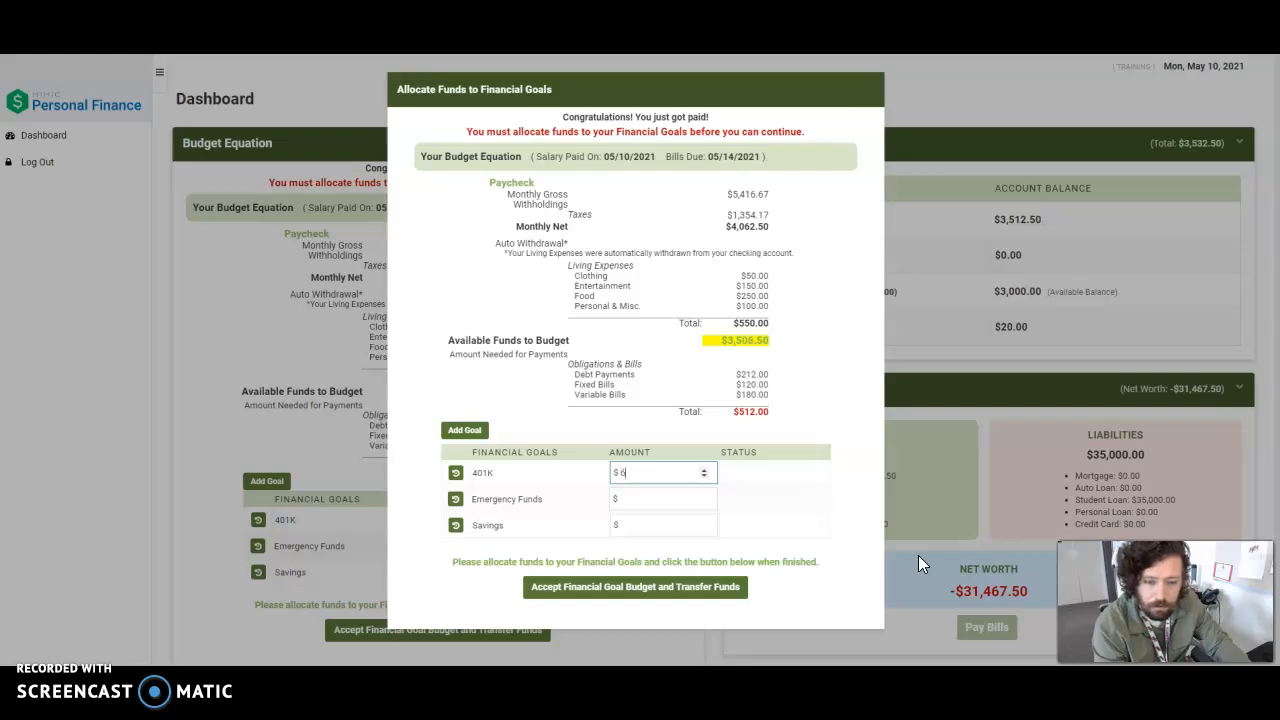
click(543, 468)
click(637, 499)
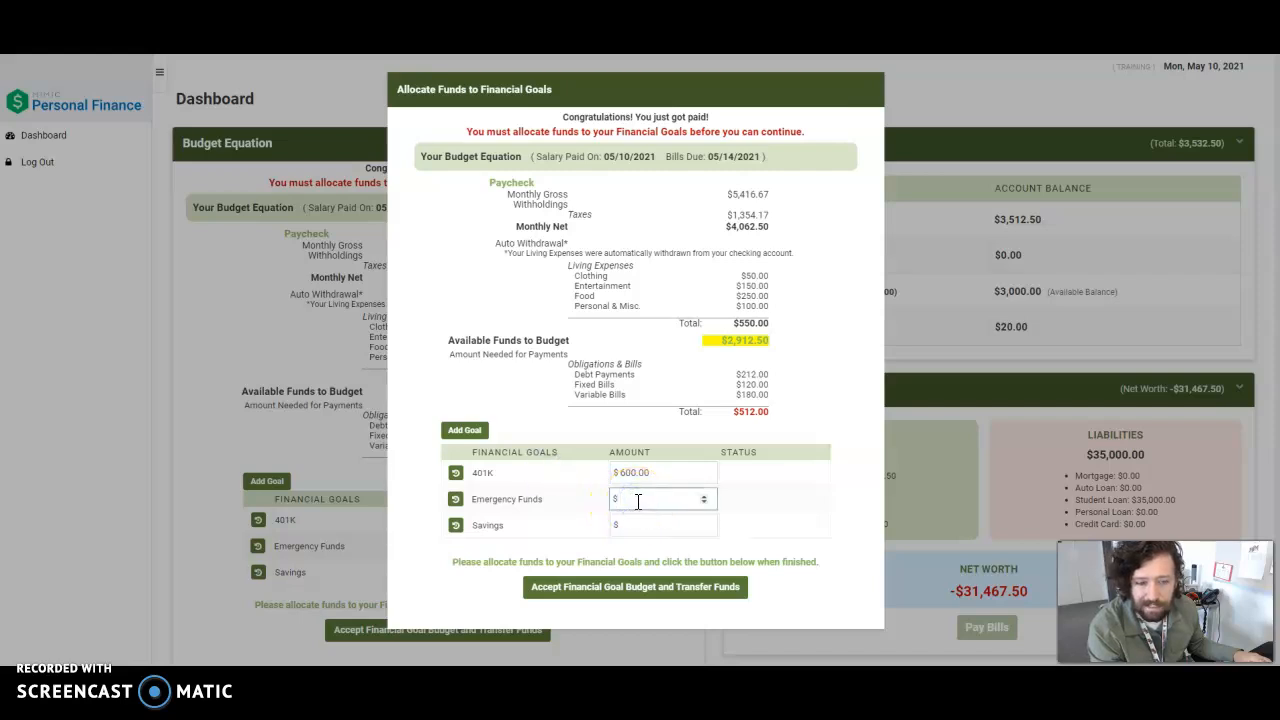
click(651, 473)
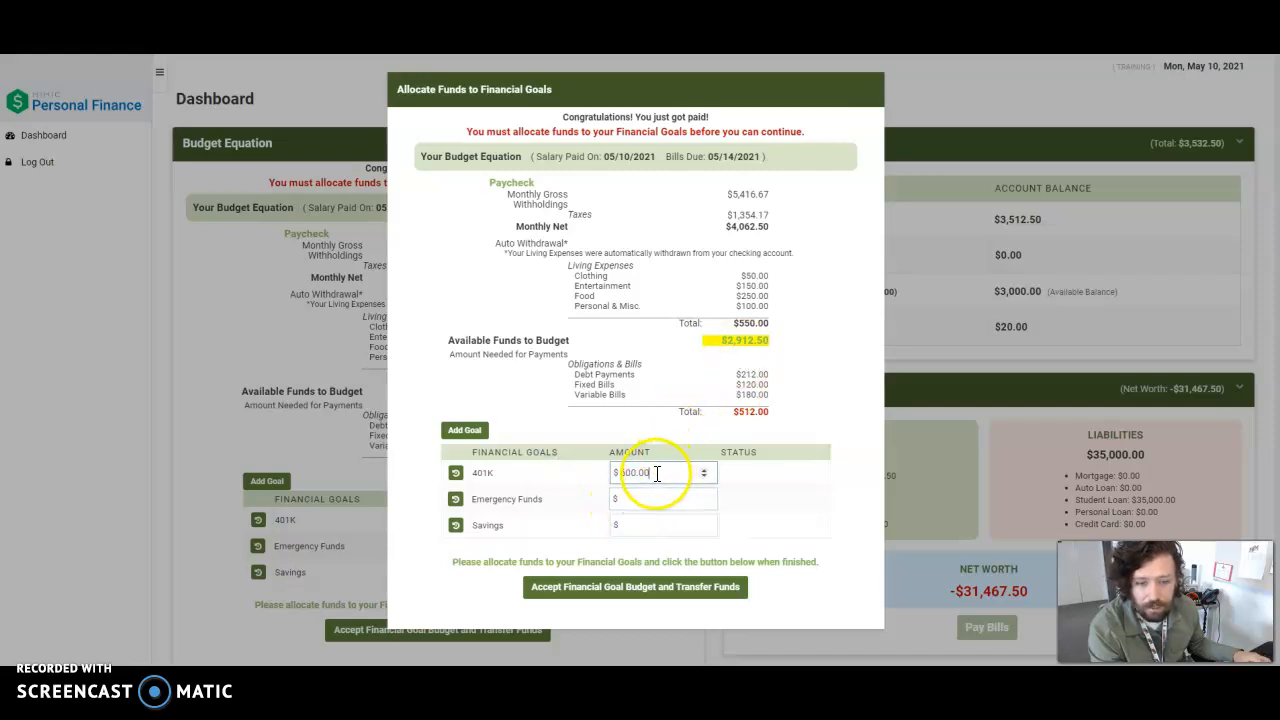
click(647, 499)
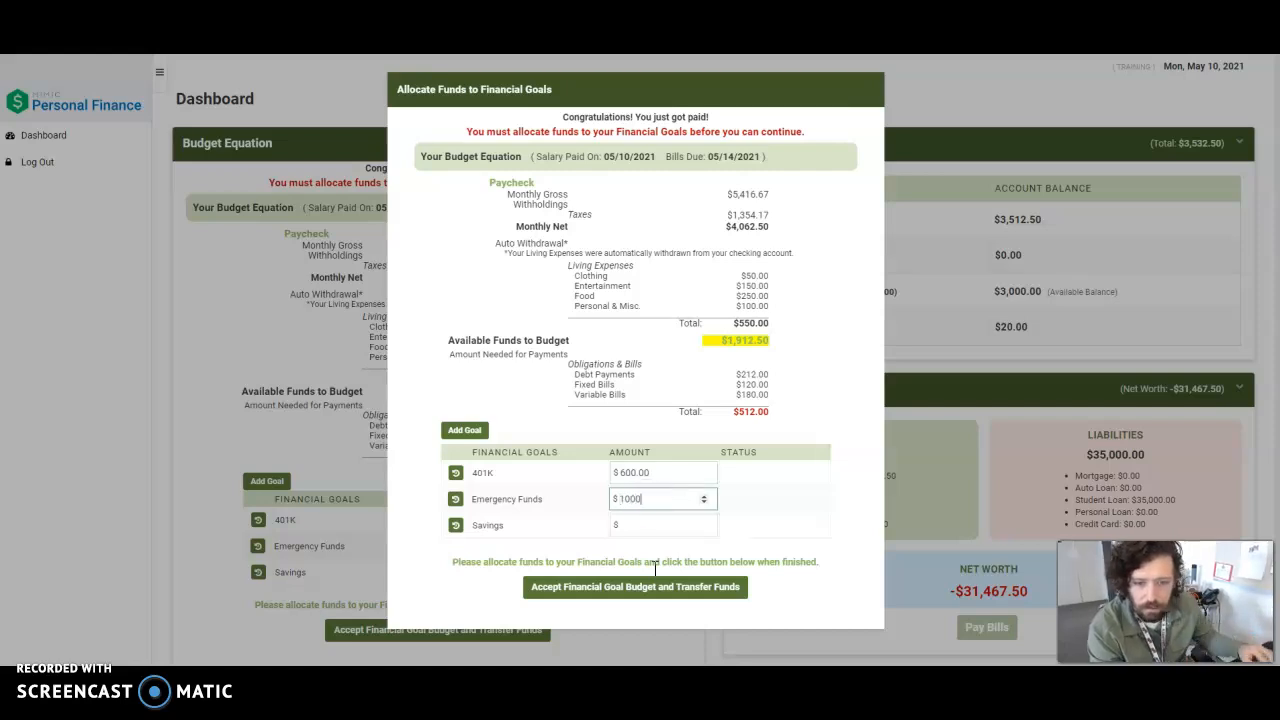
click(645, 527)
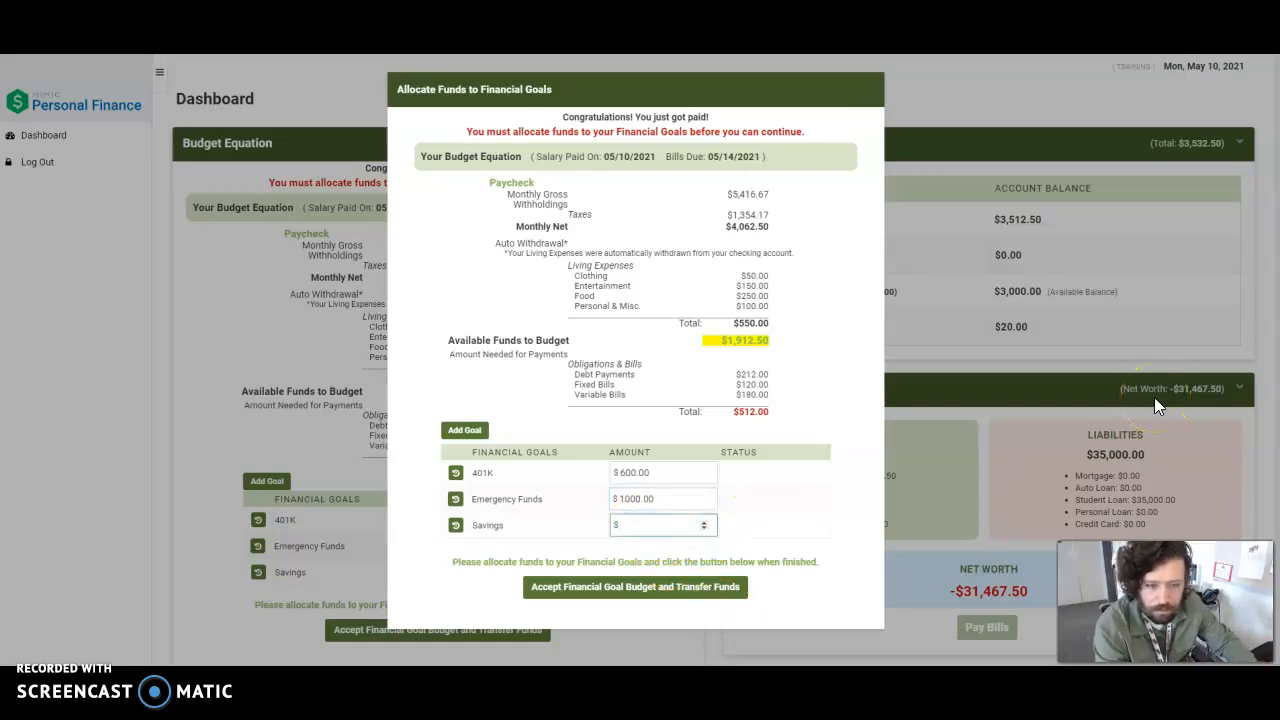
text(900)
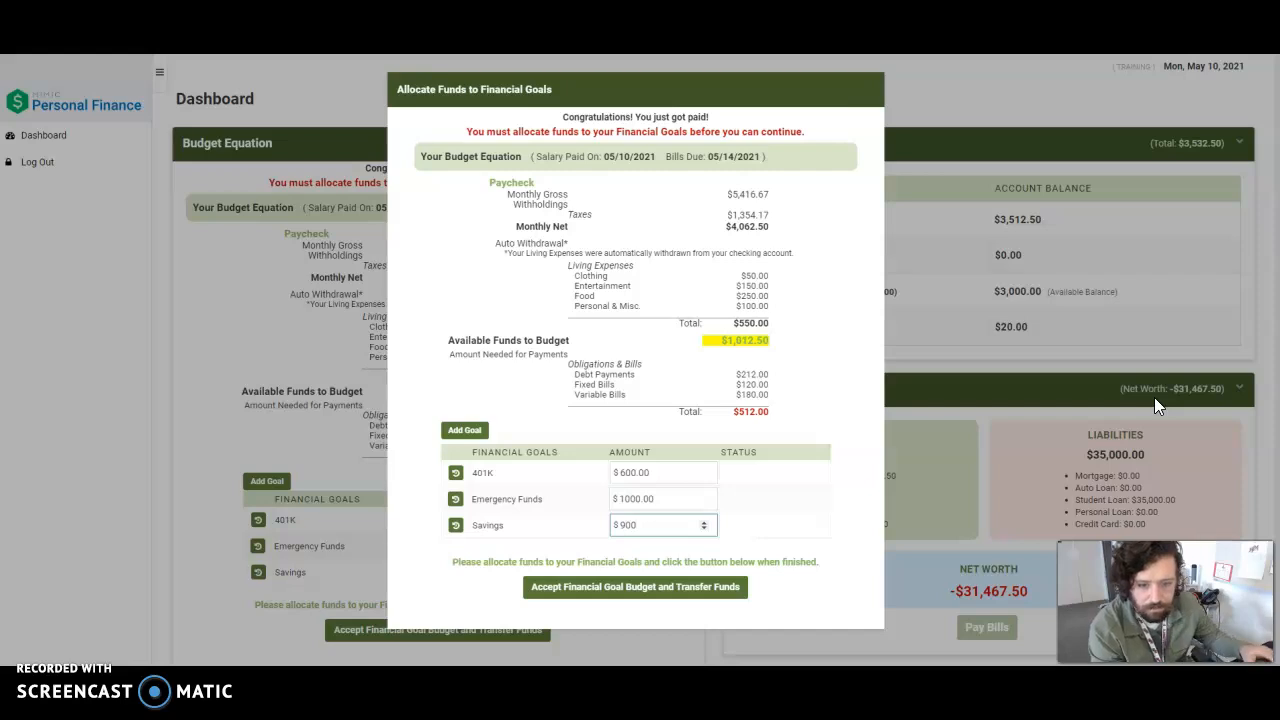
click(812, 395)
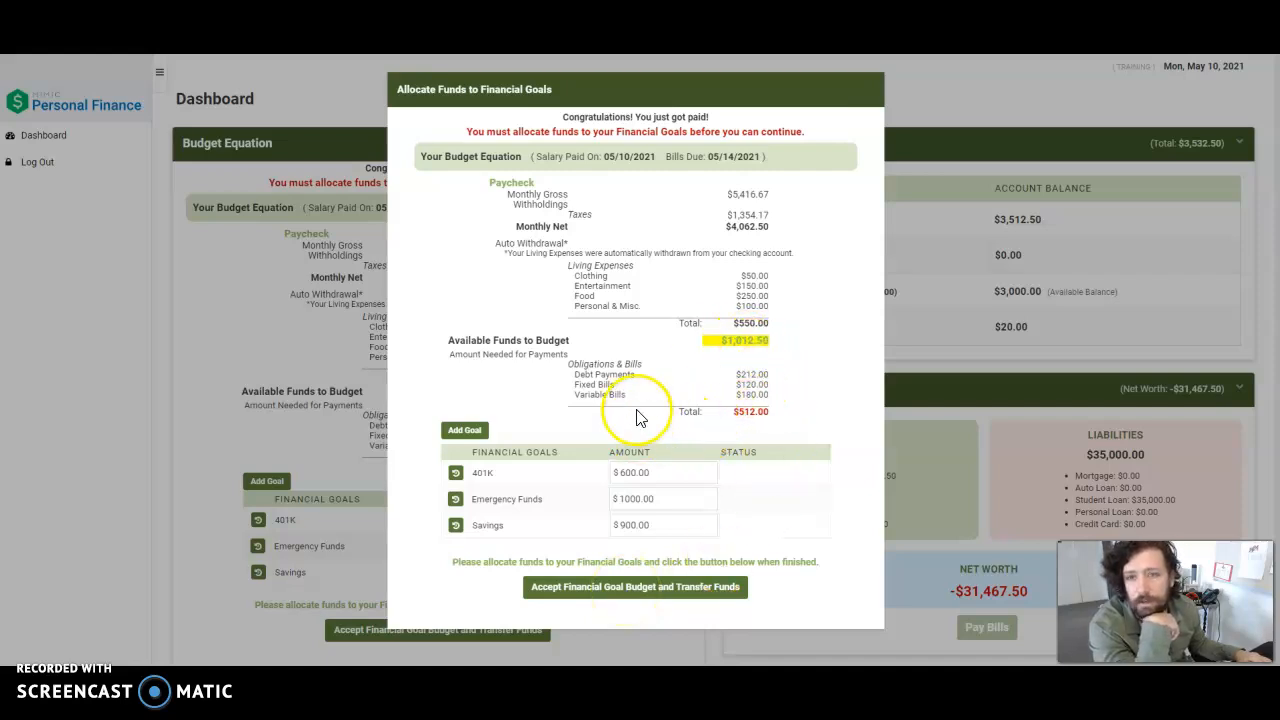
- Accept the financial goal budget, confirm the fund transfers and dismiss the resulting notification
click(575, 592)
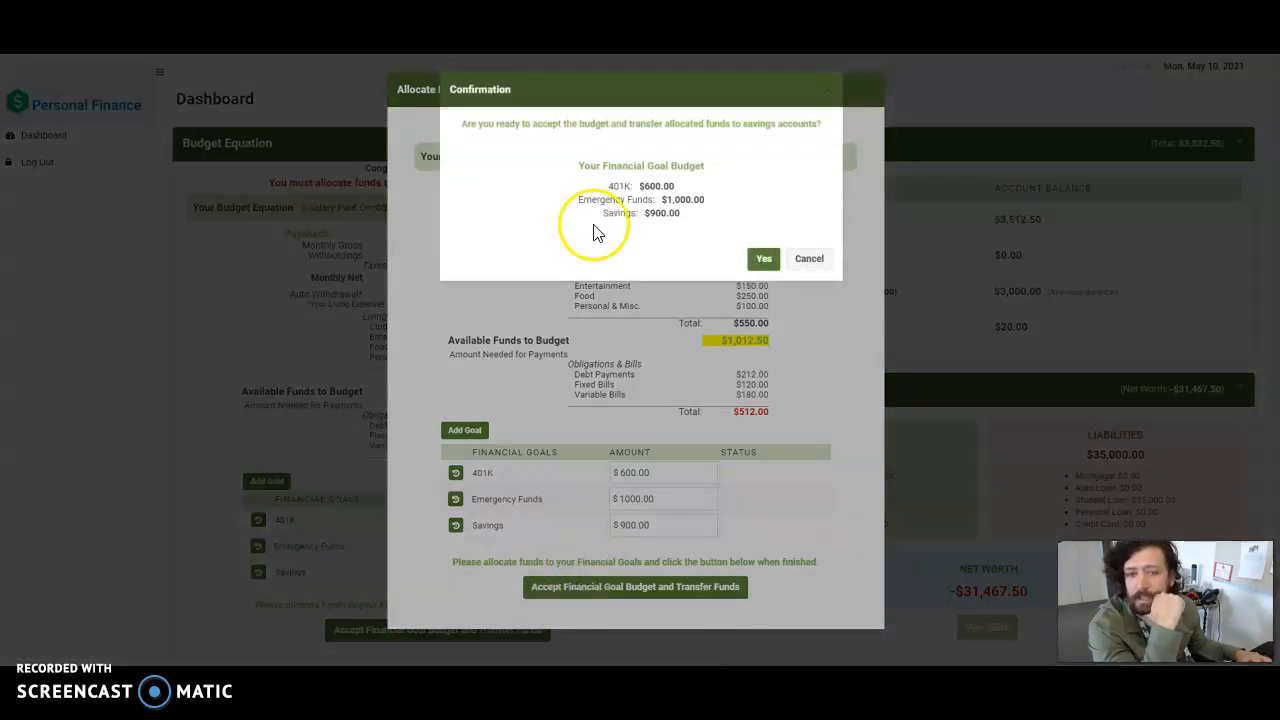
drag(643, 184, 664, 213)
click(768, 259)
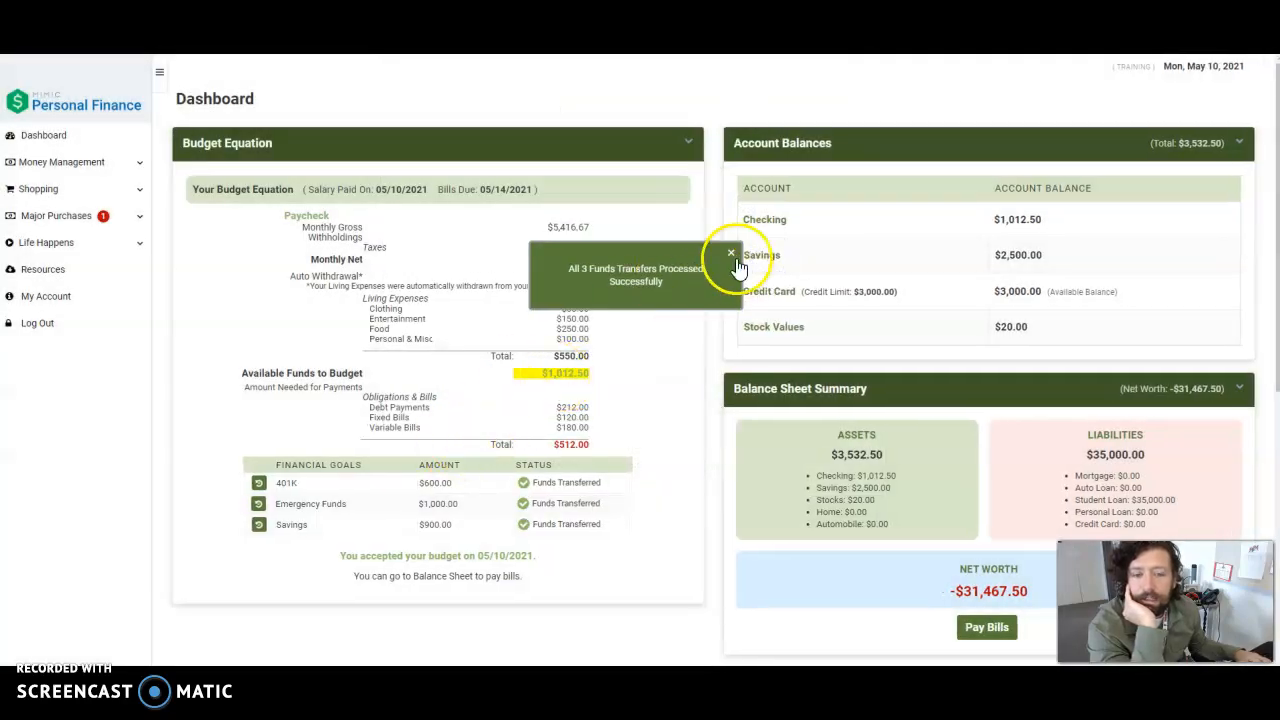
click(731, 253)
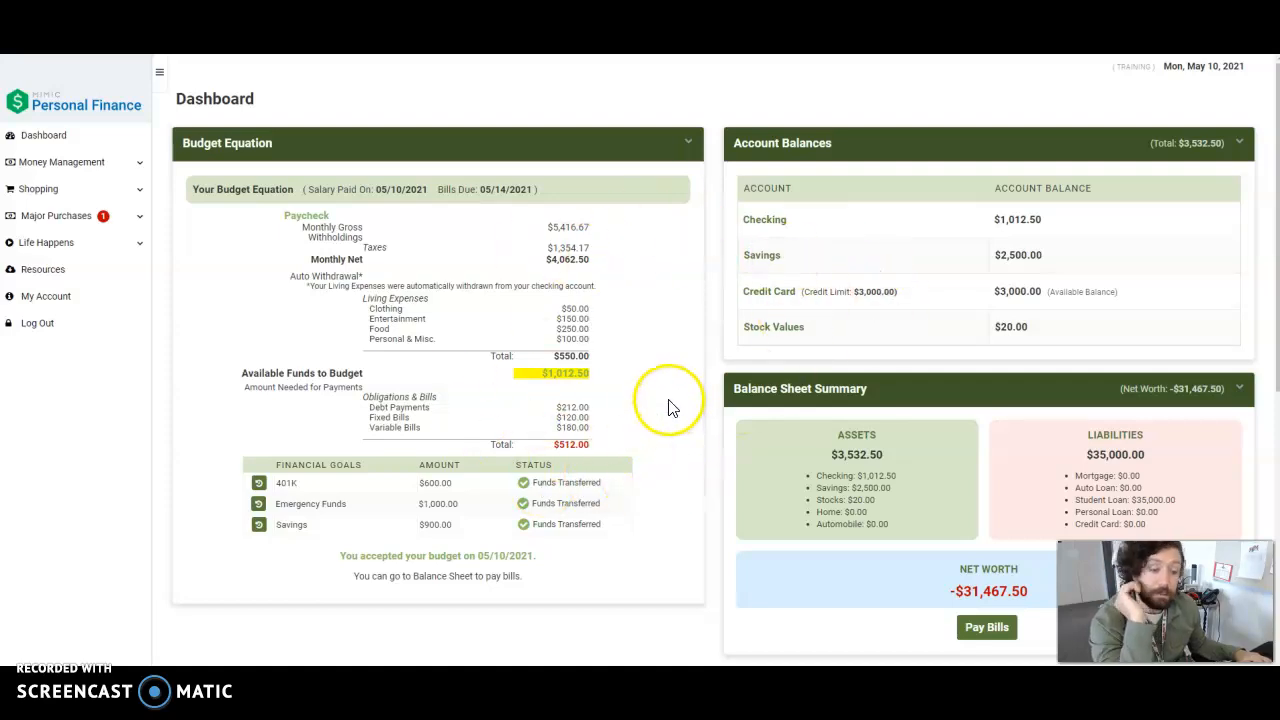
- Examine the account balances, the budget equation and the student loan liability in the balance sheet summary
click(1037, 219)
double_click(1037, 219)
double_click(995, 256)
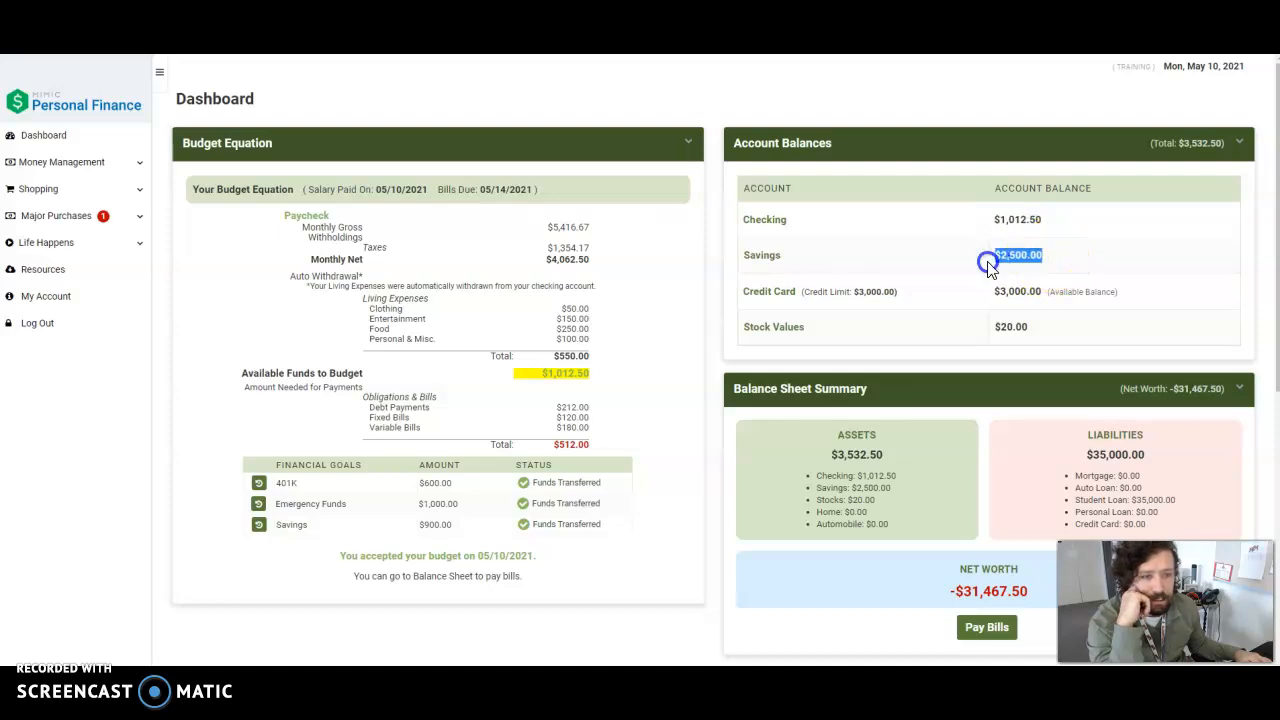
double_click(999, 296)
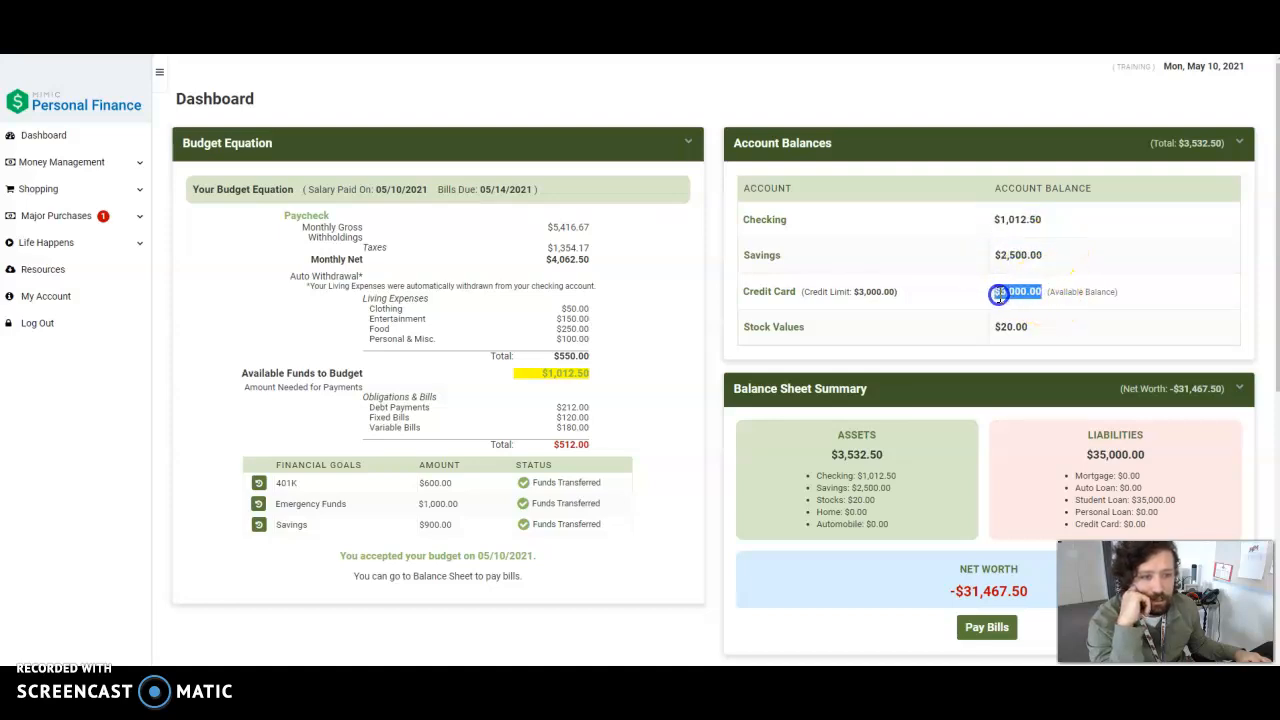
double_click(1012, 327)
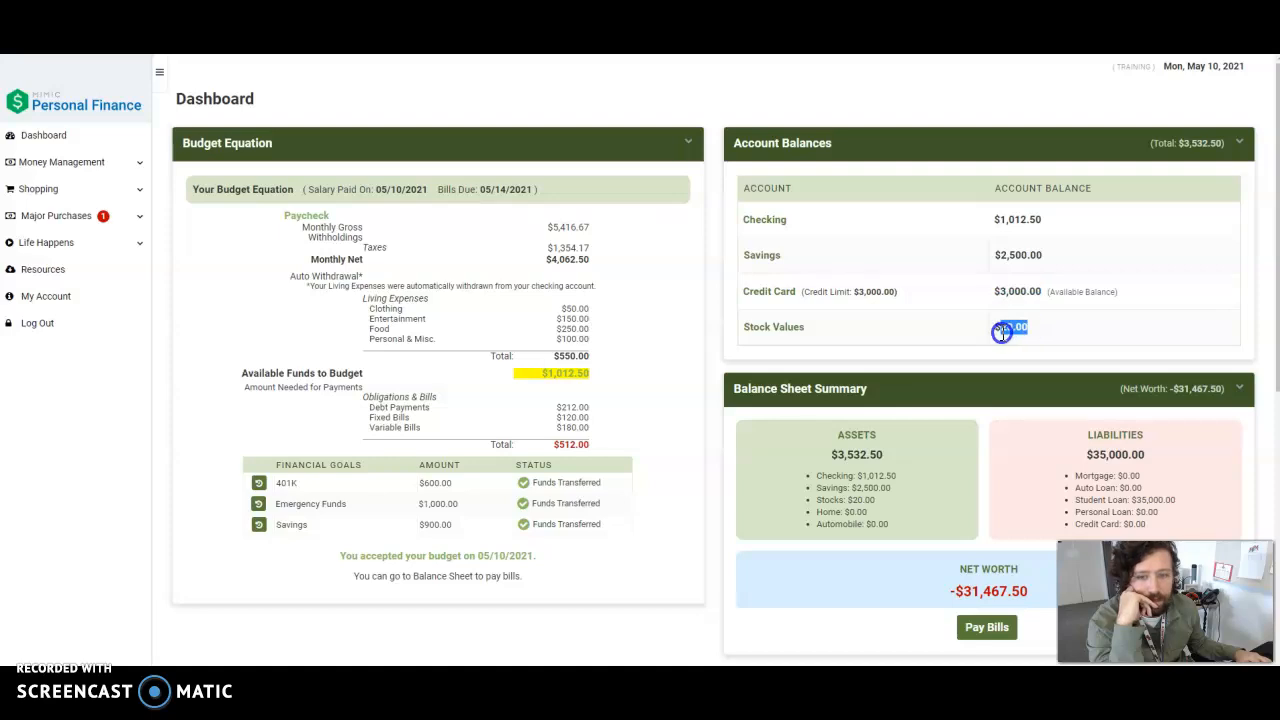
drag(277, 212, 543, 437)
click(487, 402)
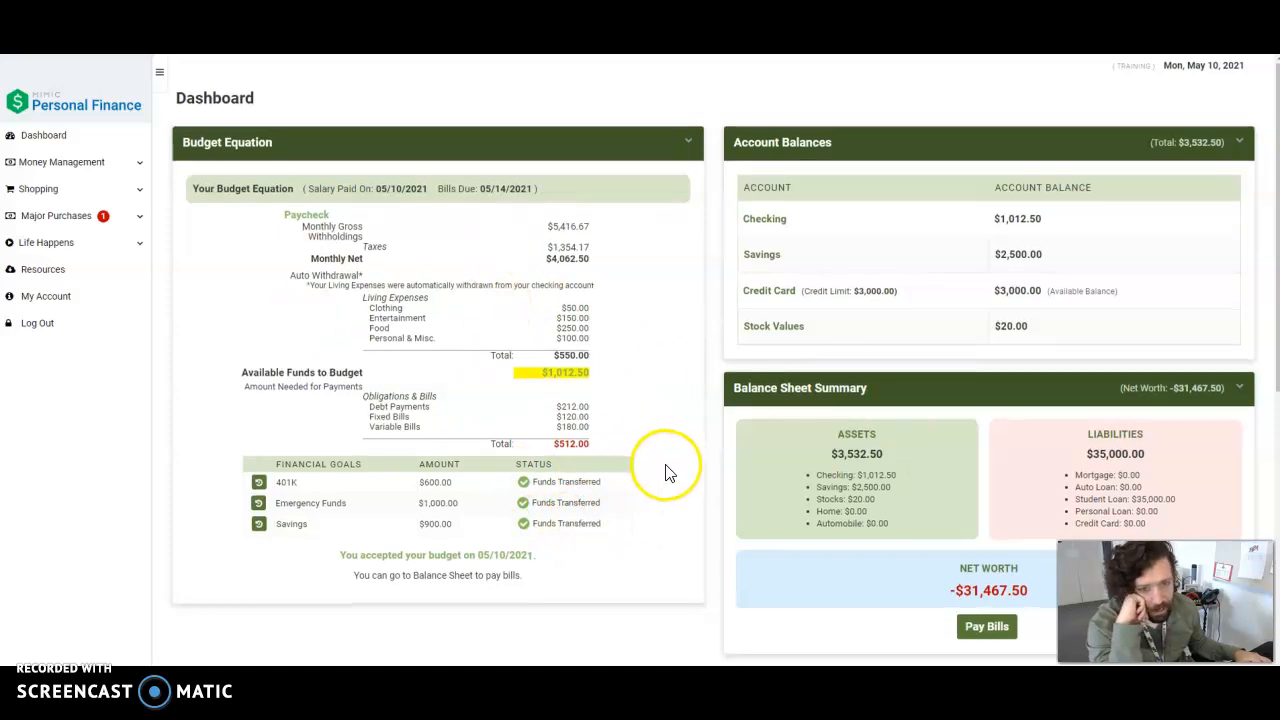
scroll(666, 471, down, 2)
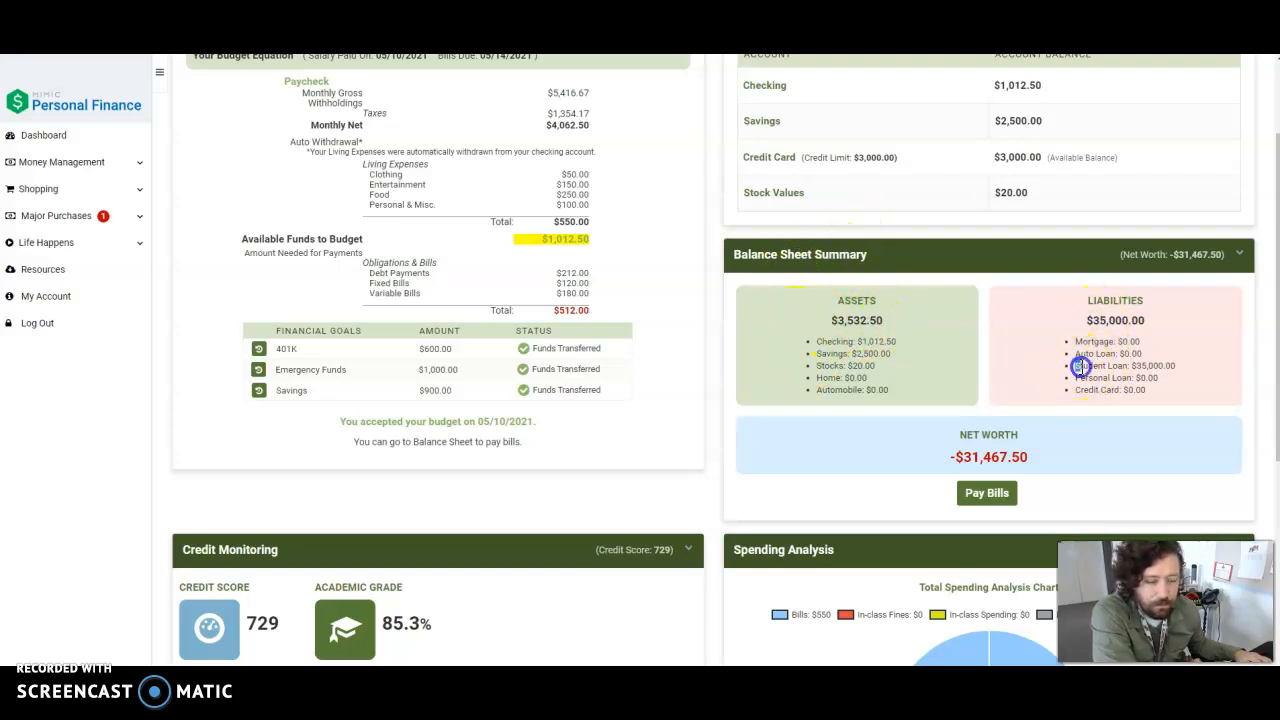
click(1152, 363)
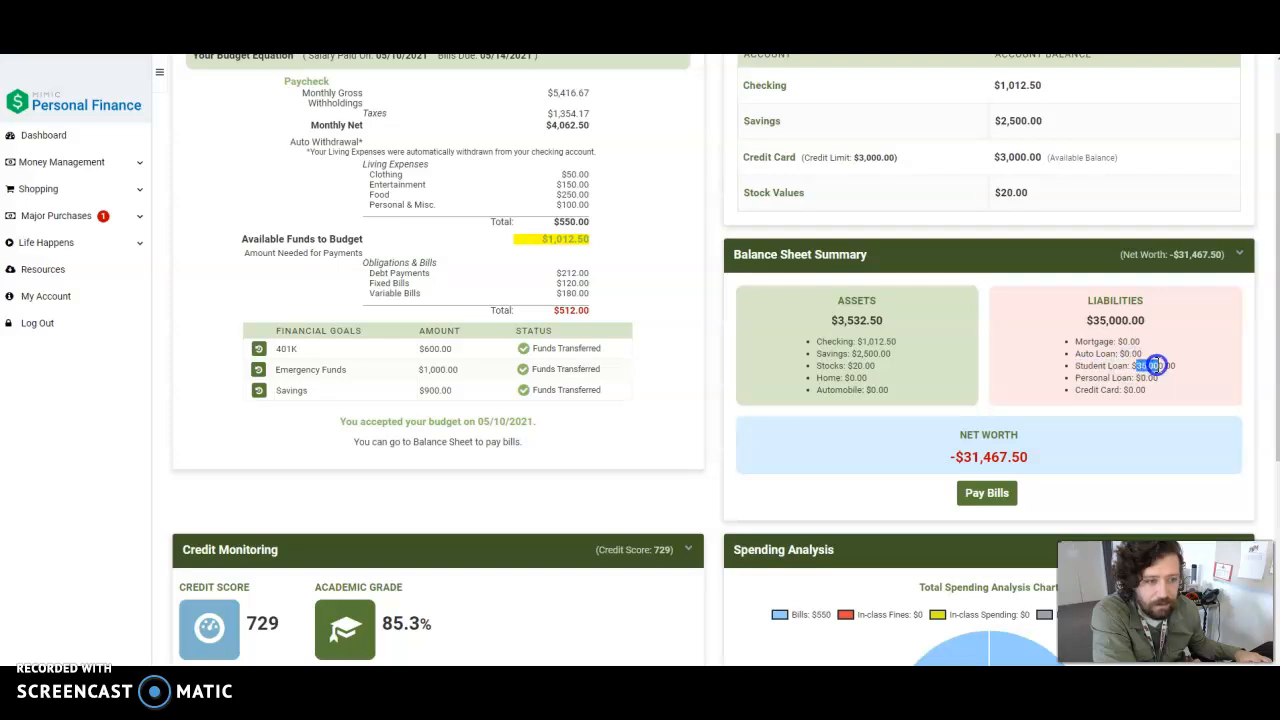
click(1110, 360)
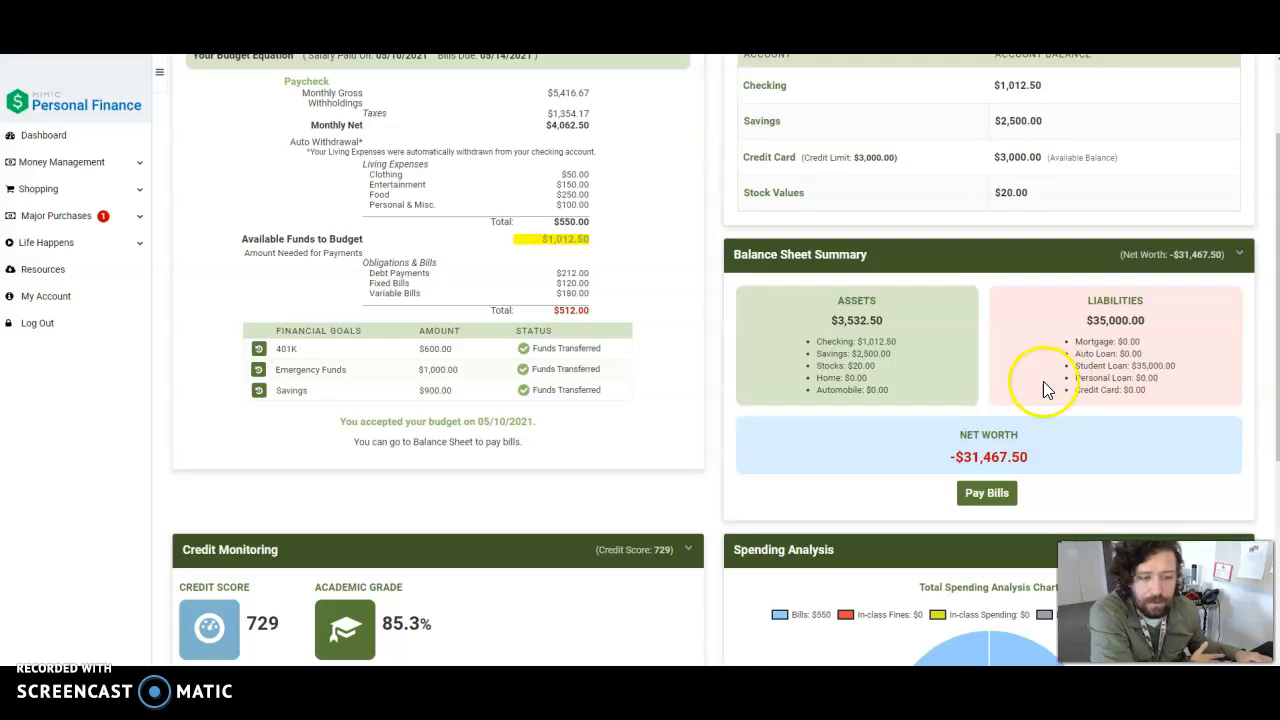
- Open the balance sheet for paying bills and review the cash asset accounts
scroll(905, 431, down, 1)
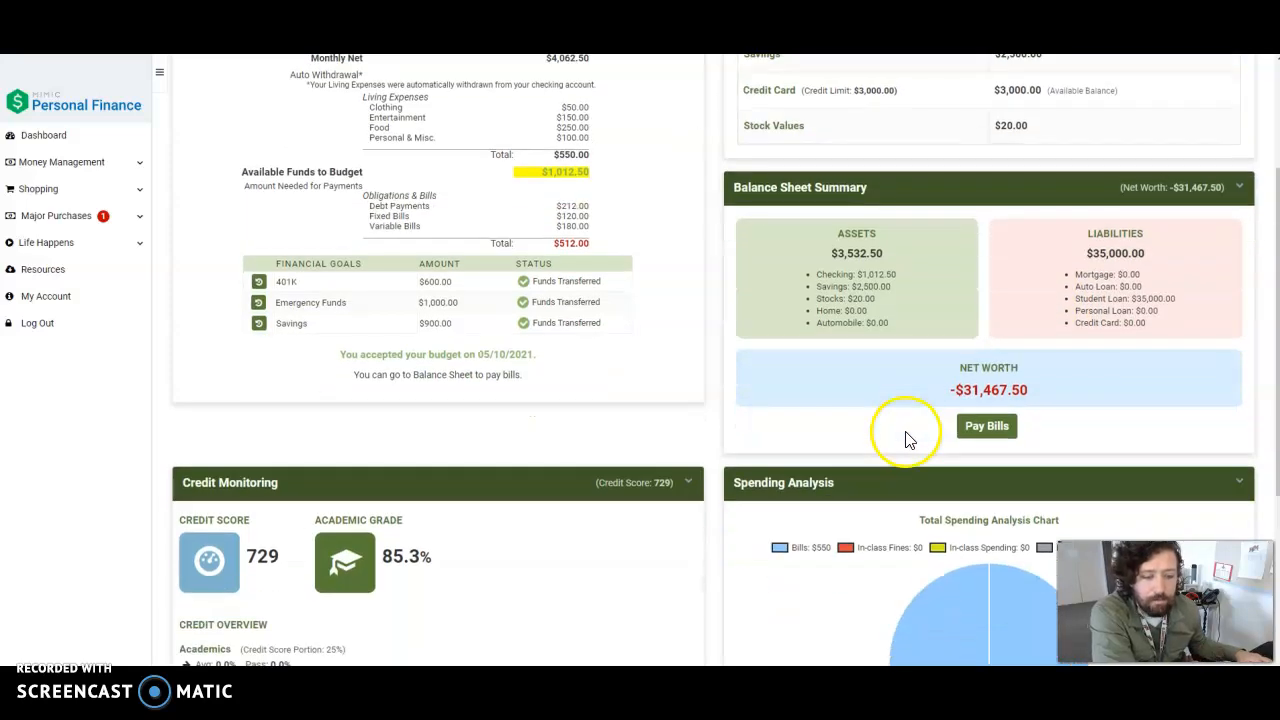
click(974, 430)
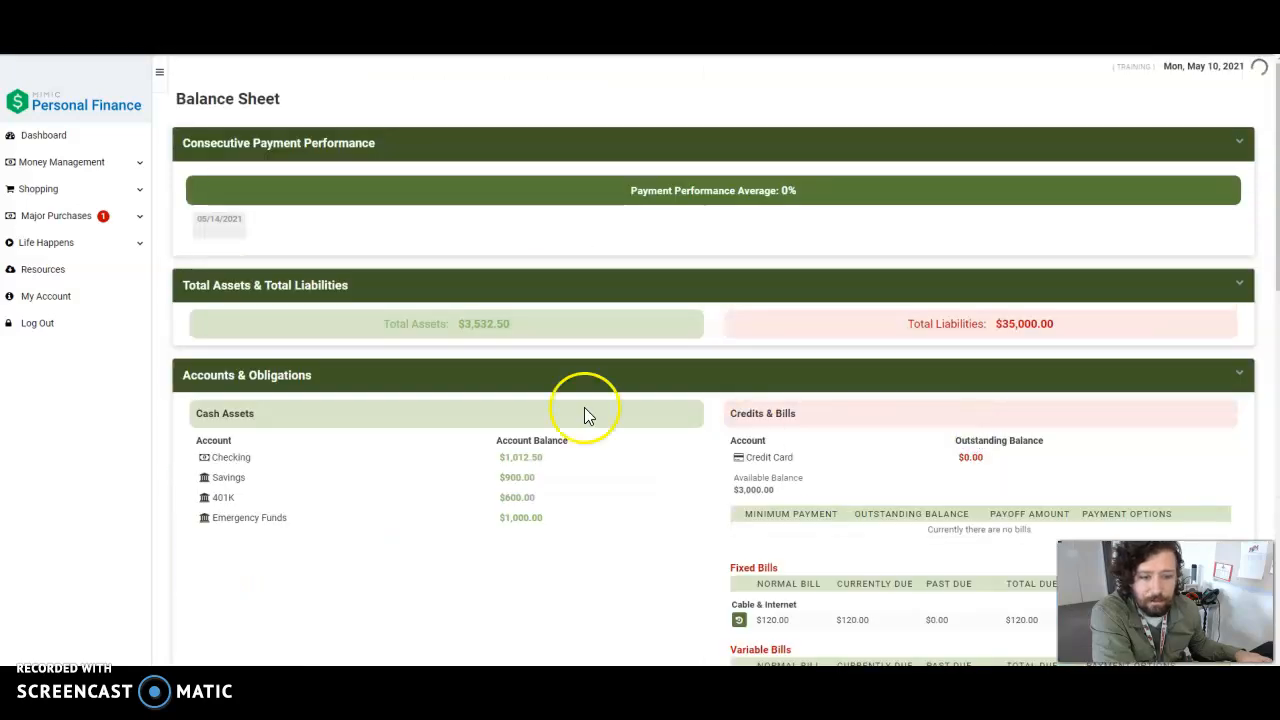
scroll(466, 474, down, 2)
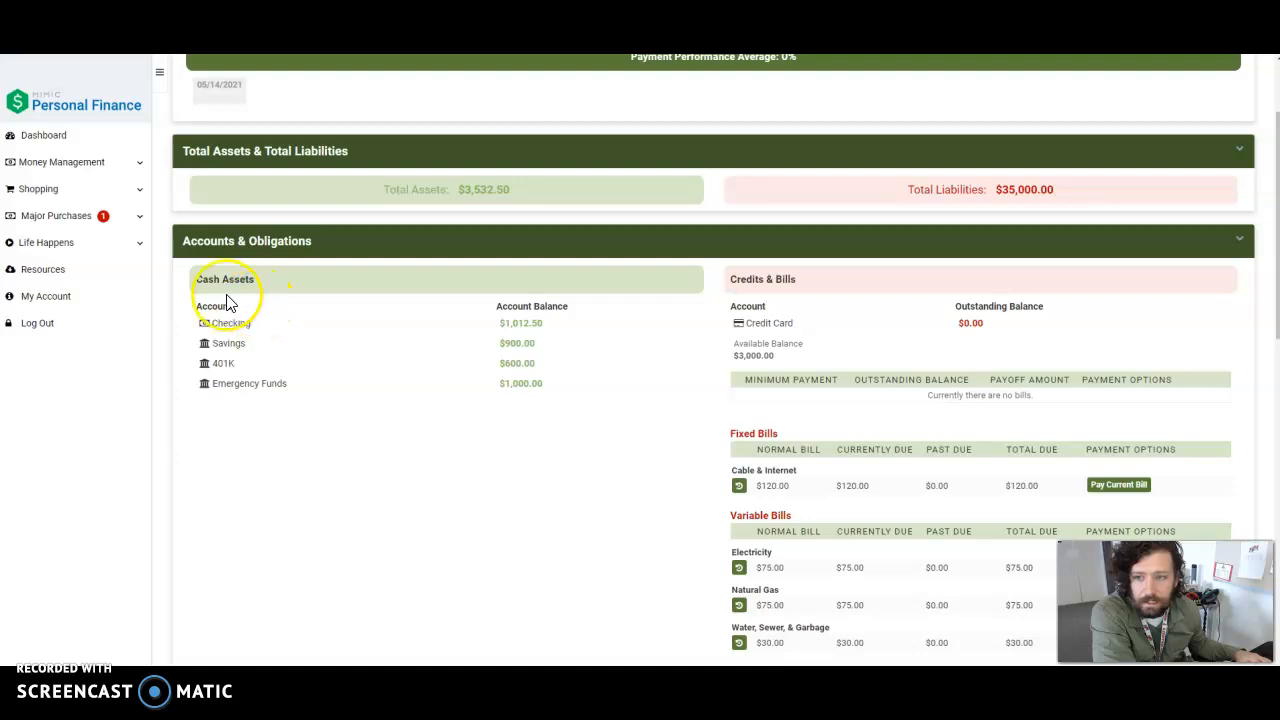
scroll(511, 400, down, 1)
drag(310, 262, 466, 306)
click(514, 315)
- Pay the current cable and internet, electricity, natural gas, and water, sewer and garbage bills
scroll(665, 427, down, 2)
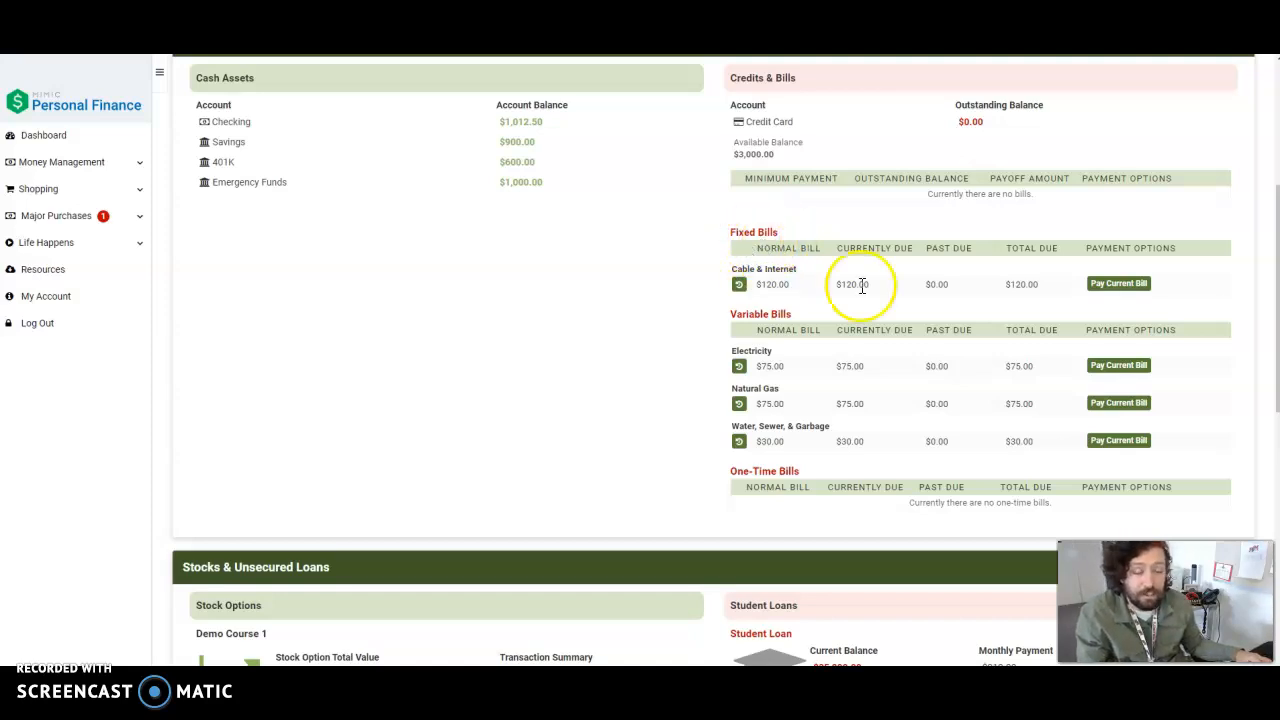
click(1117, 285)
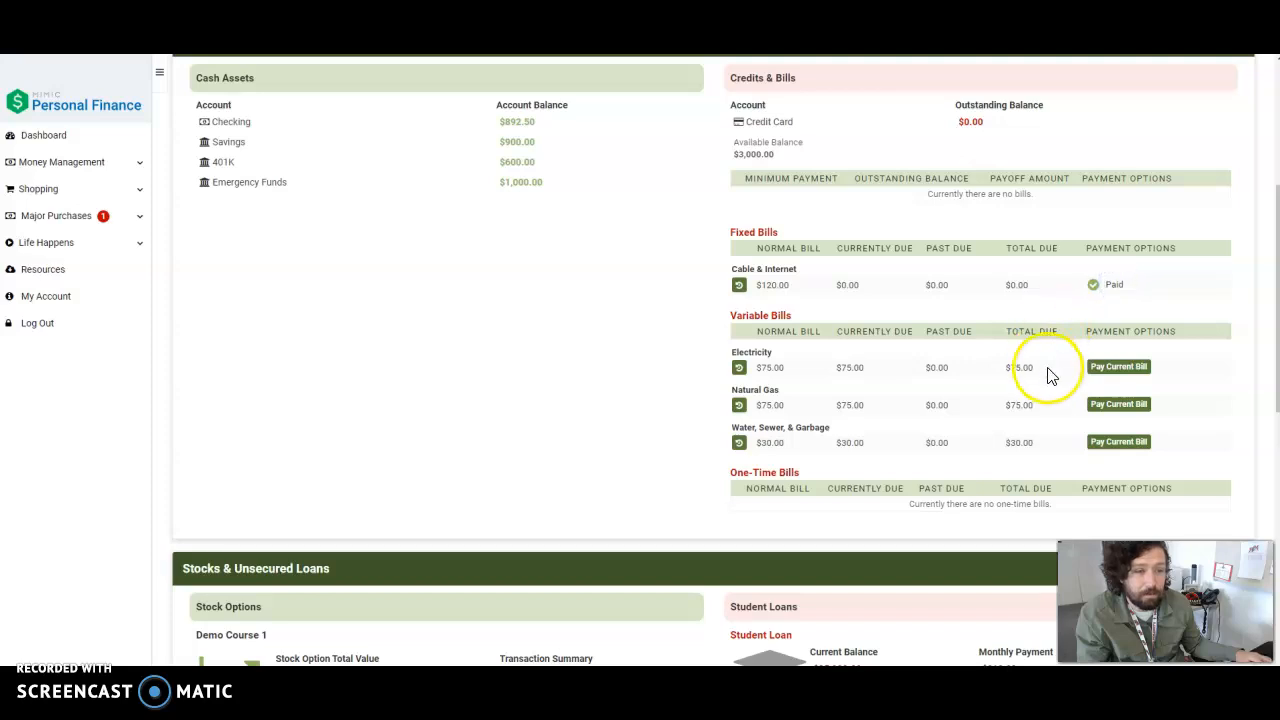
click(1110, 367)
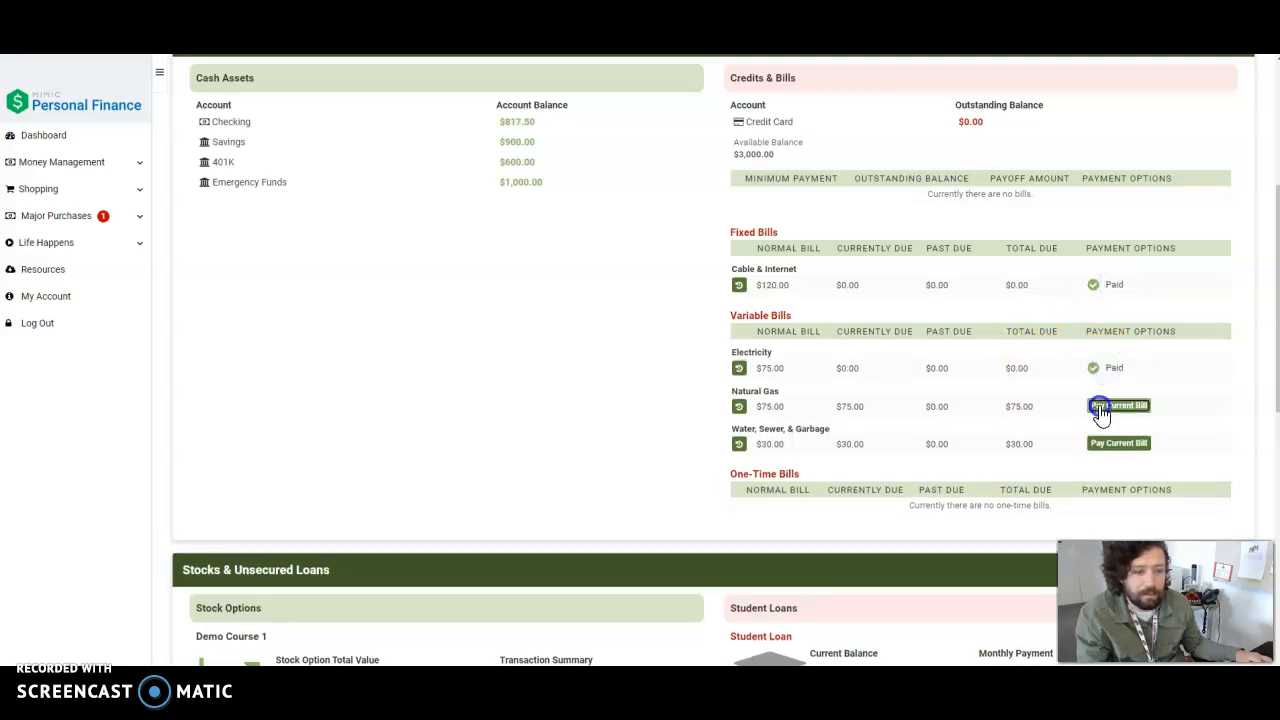
click(1100, 410)
click(1114, 446)
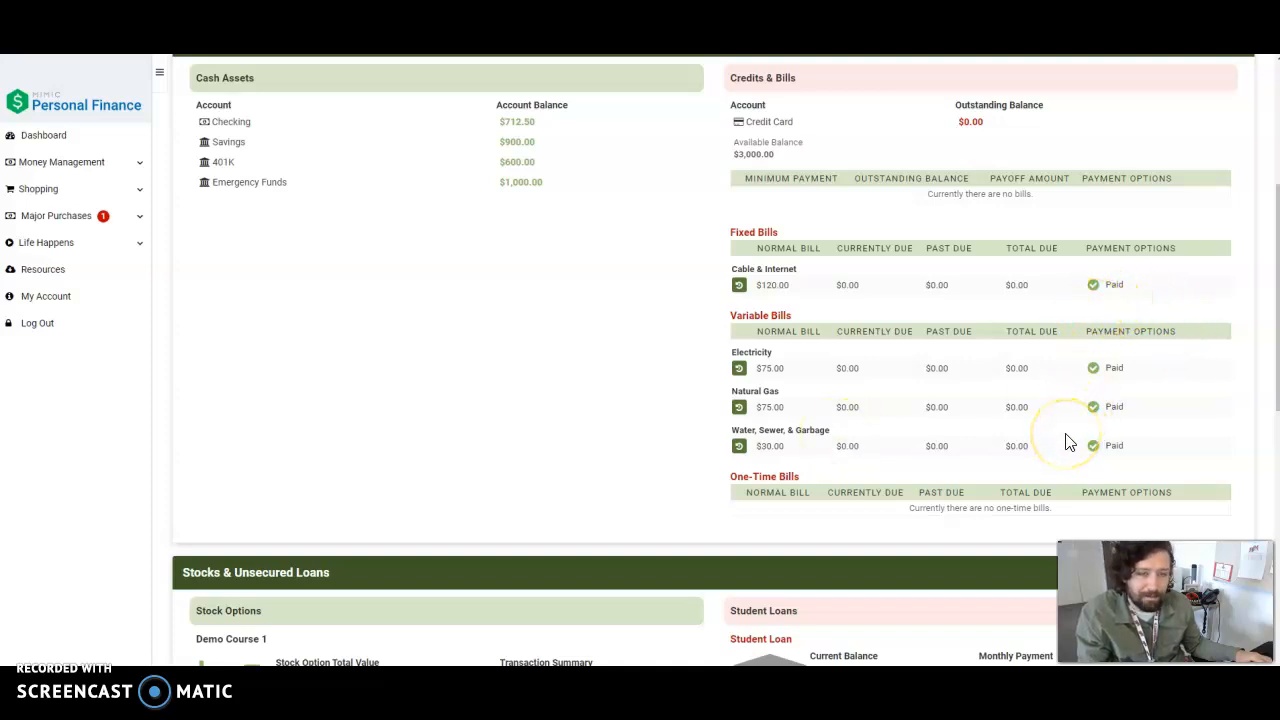
- Pay the current student loan bill in the Stocks & Unsecured Loans section of the balance sheet
scroll(982, 466, down, 1)
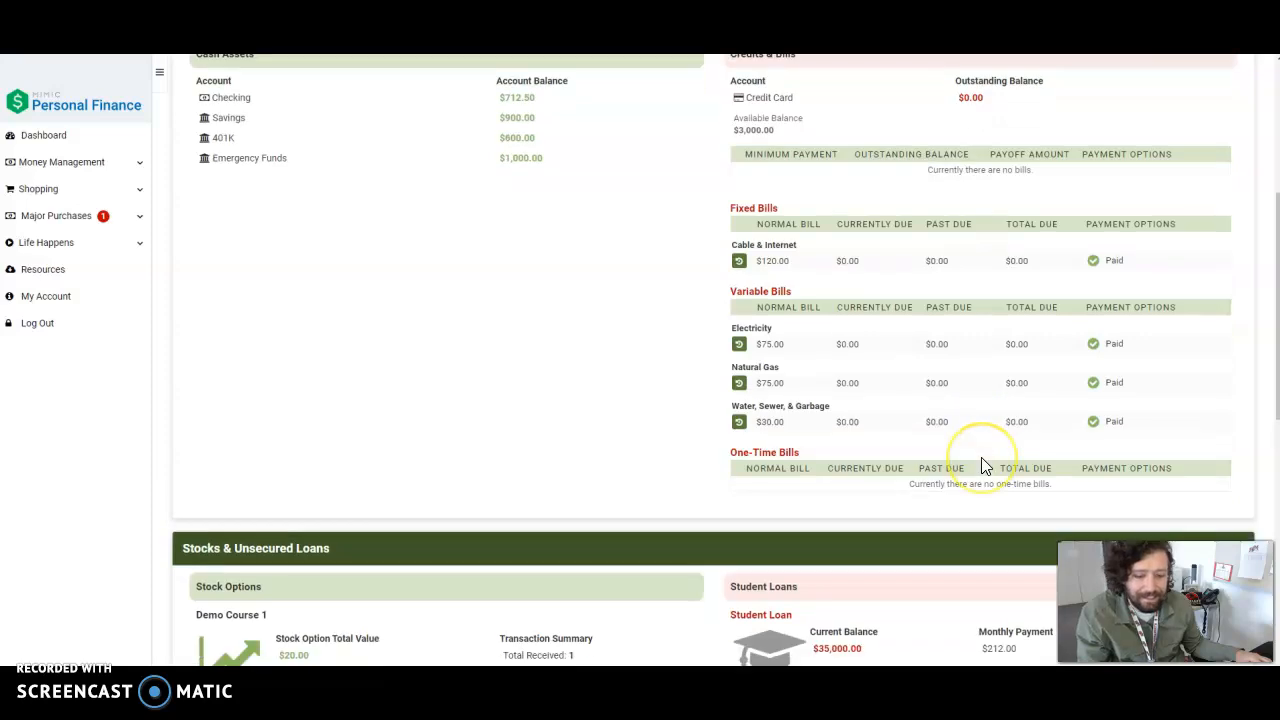
scroll(982, 466, down, 2)
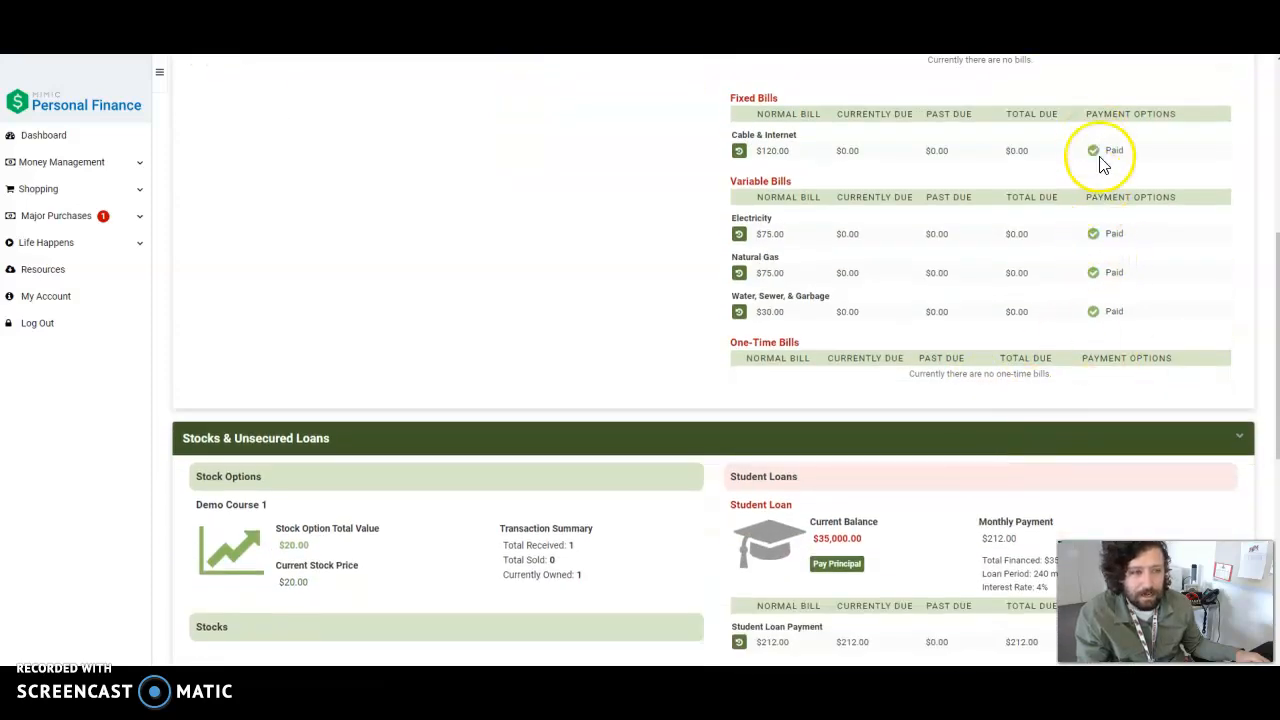
scroll(614, 497, down, 1)
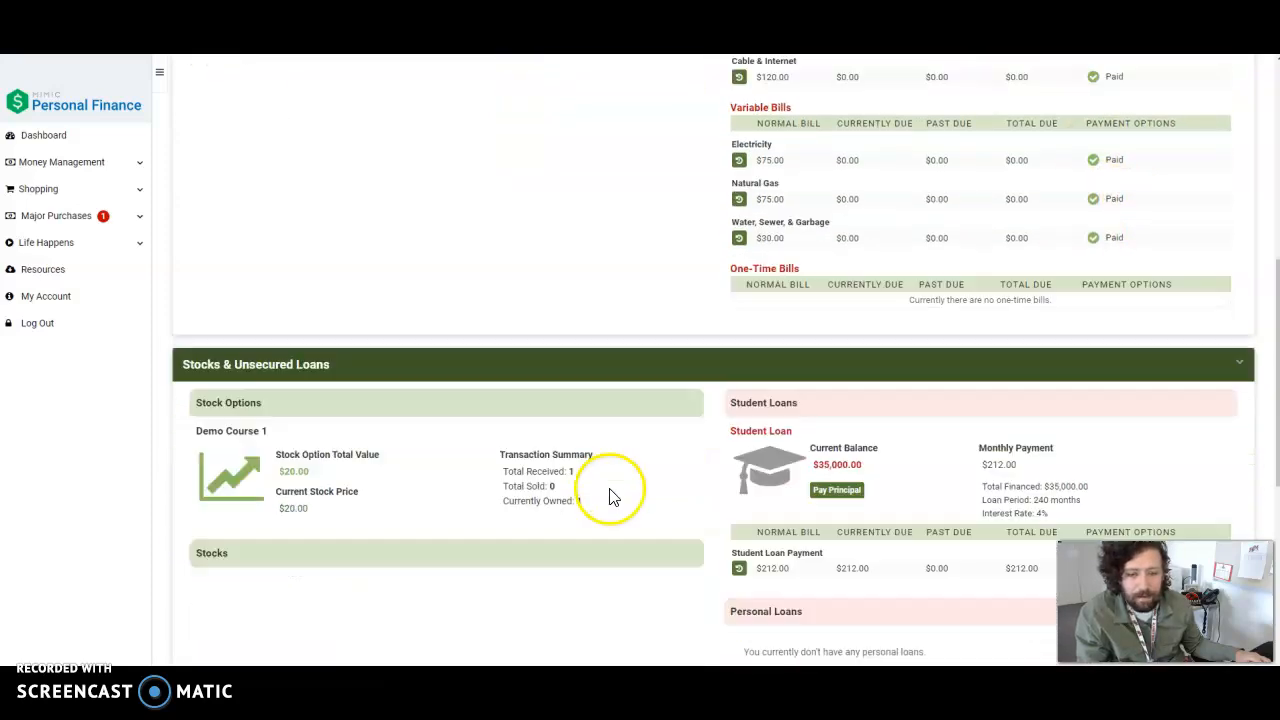
scroll(614, 497, down, 2)
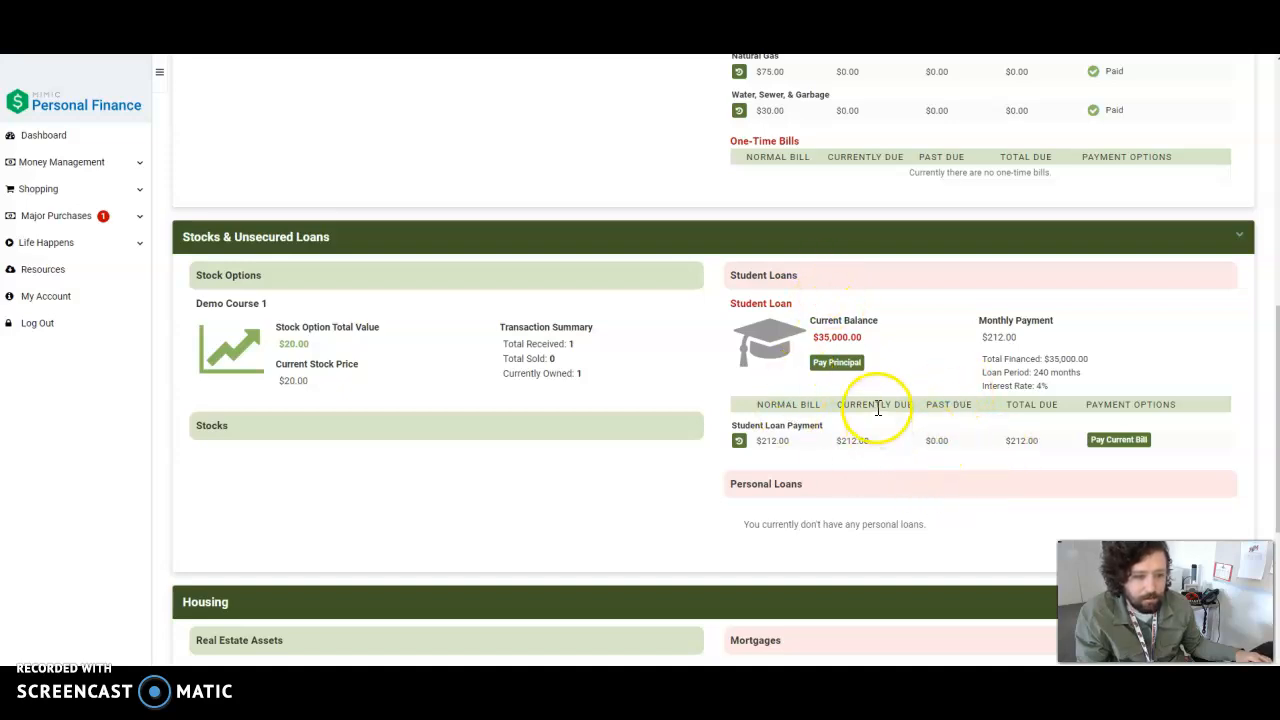
click(1117, 442)
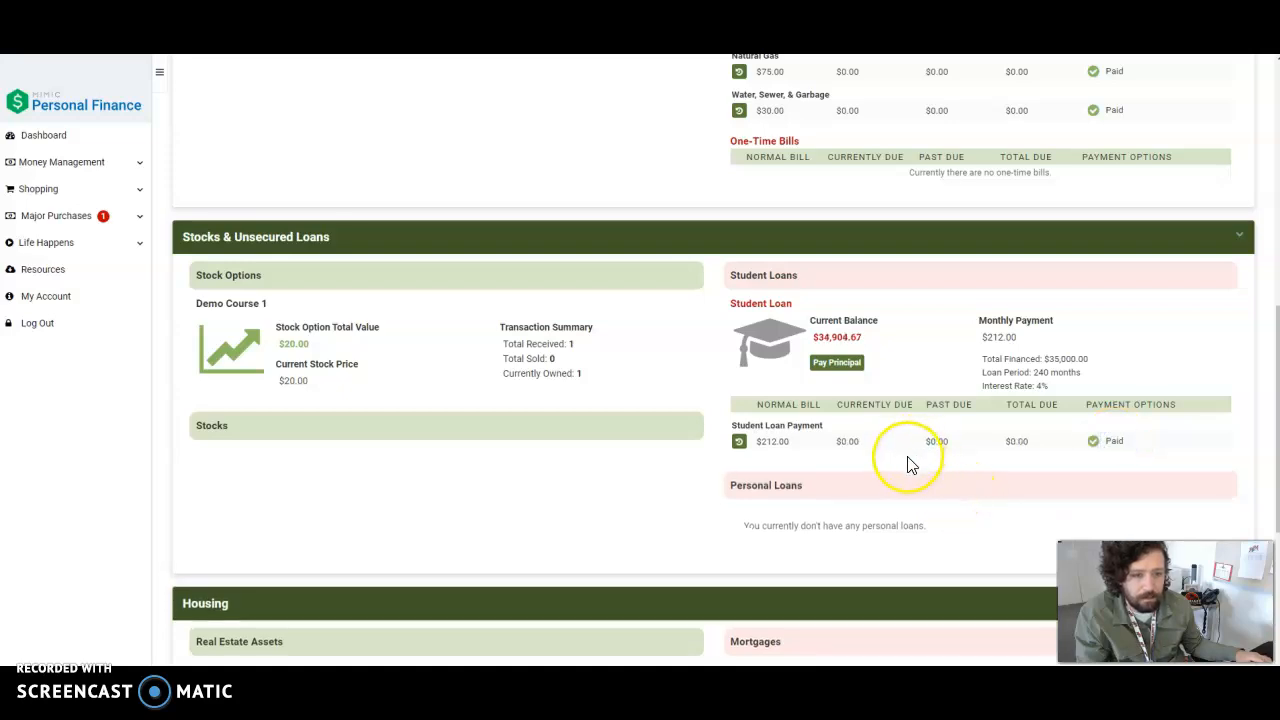
- Submit a $100 principal payment on the student loan from the checking account
click(844, 363)
click(445, 330)
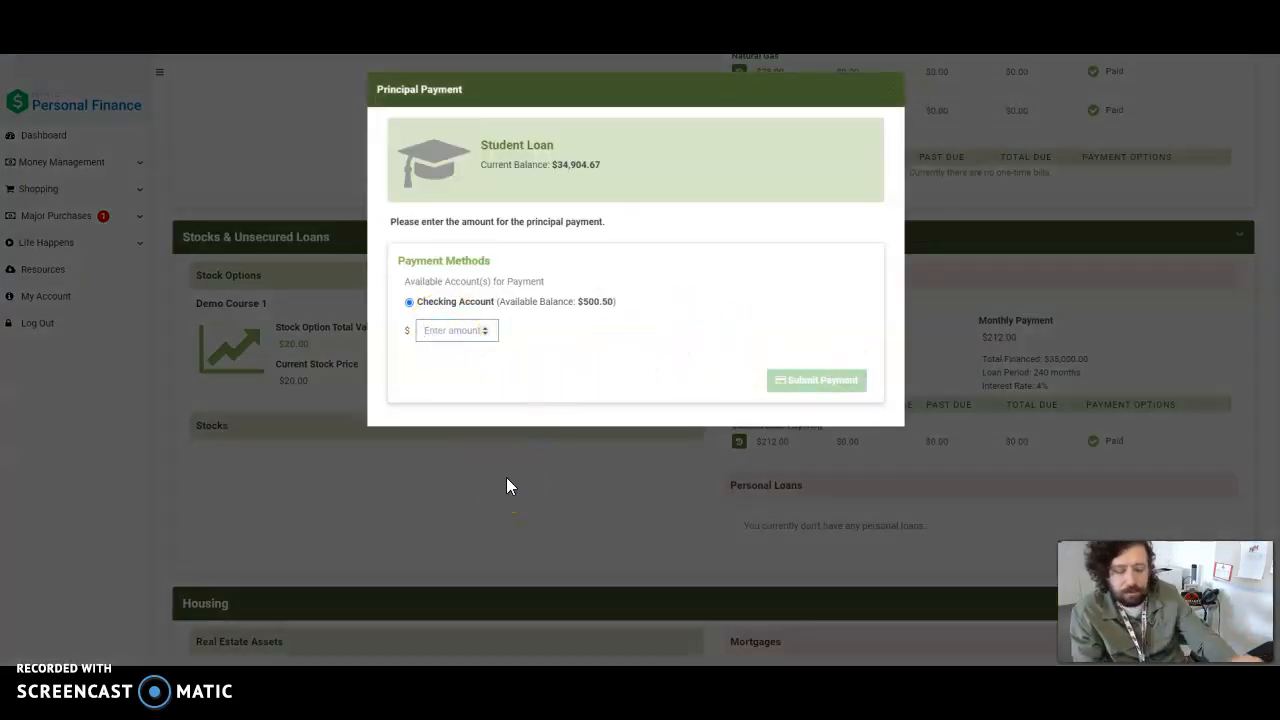
text(100)
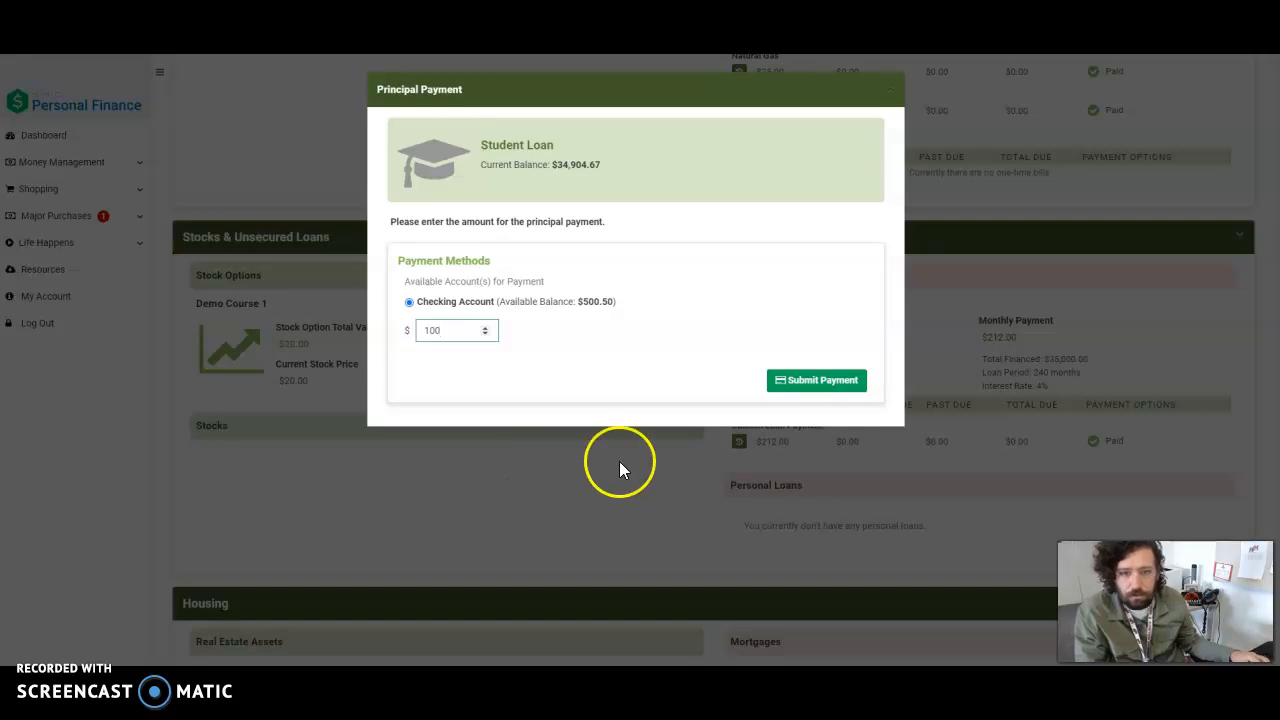
click(780, 380)
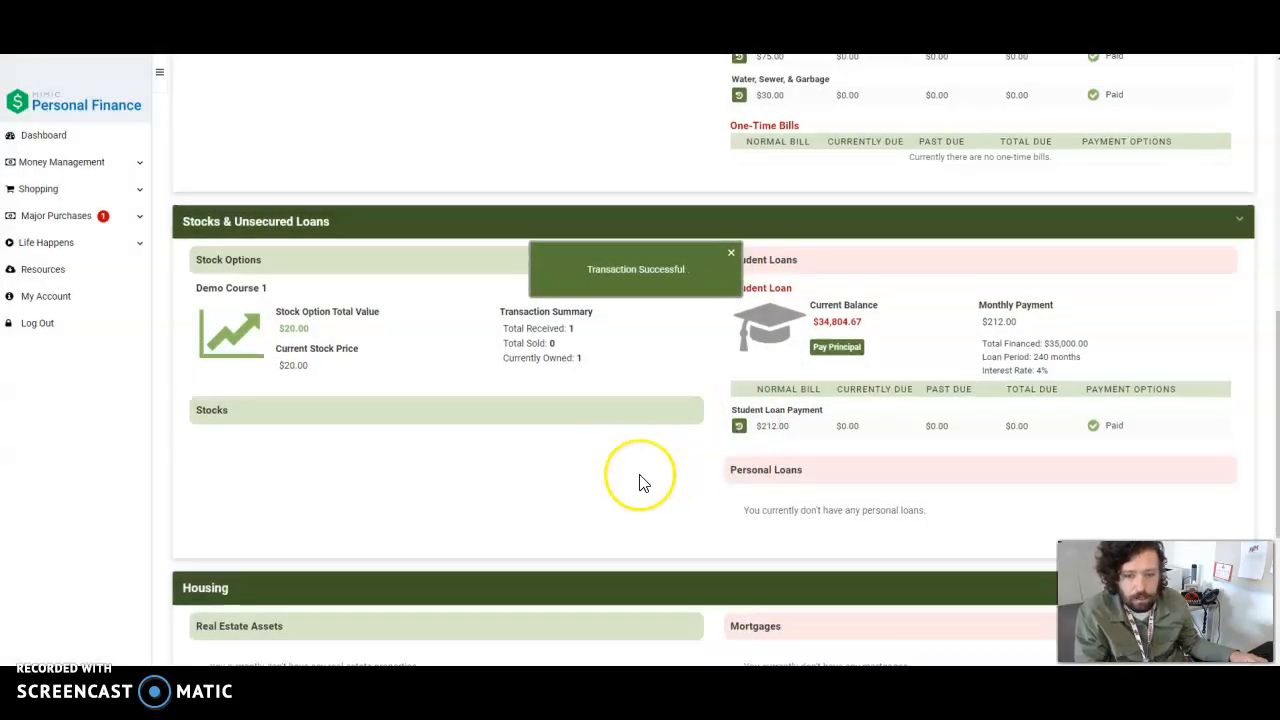
- Review the balance sheet's housing and vehicle sections, payment performance and asset and liability totals, and return to the dashboard
scroll(643, 483, down, 1)
scroll(640, 480, down, 2)
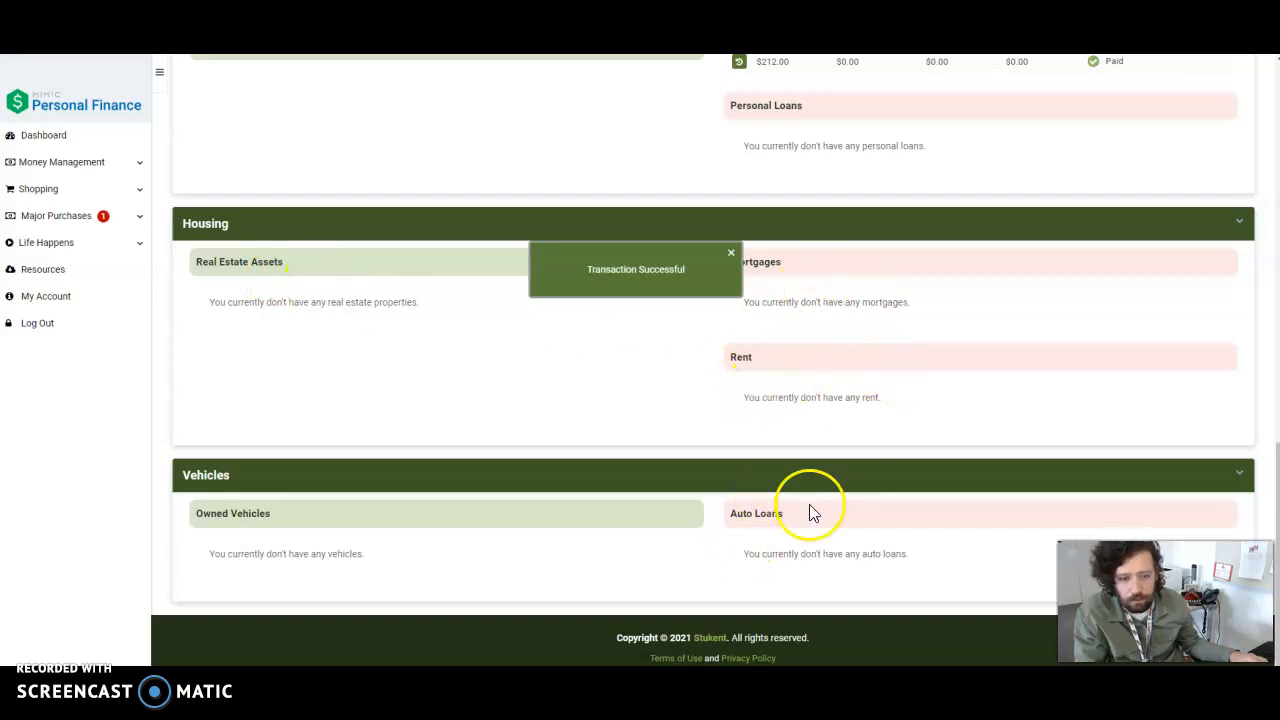
scroll(651, 477, up, 3)
scroll(645, 477, up, 4)
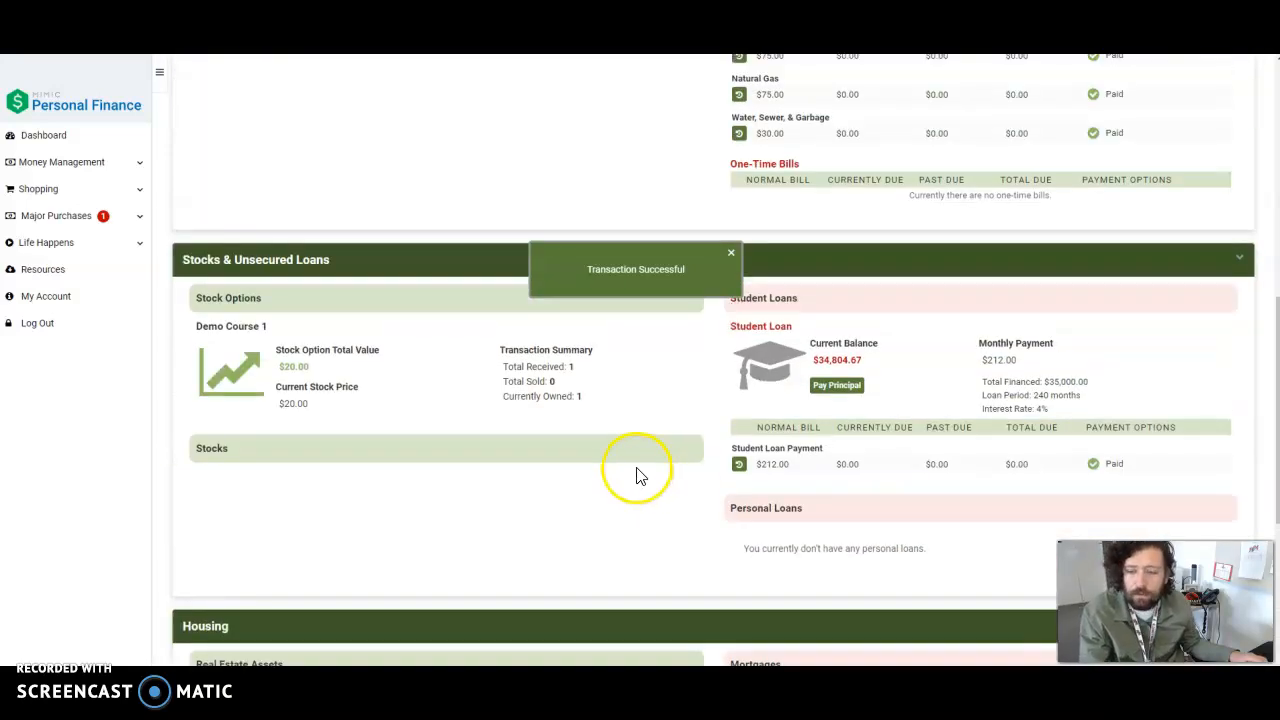
scroll(640, 477, up, 3)
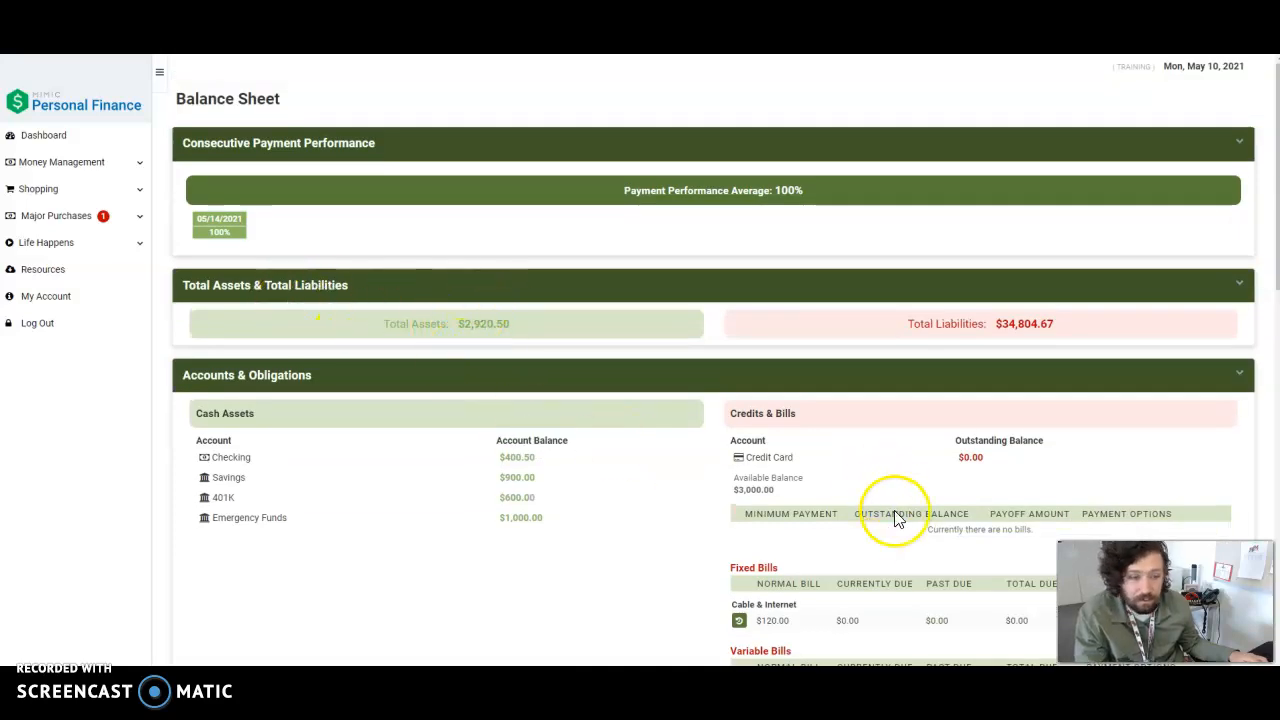
scroll(1065, 398, down, 2)
scroll(1003, 487, up, 2)
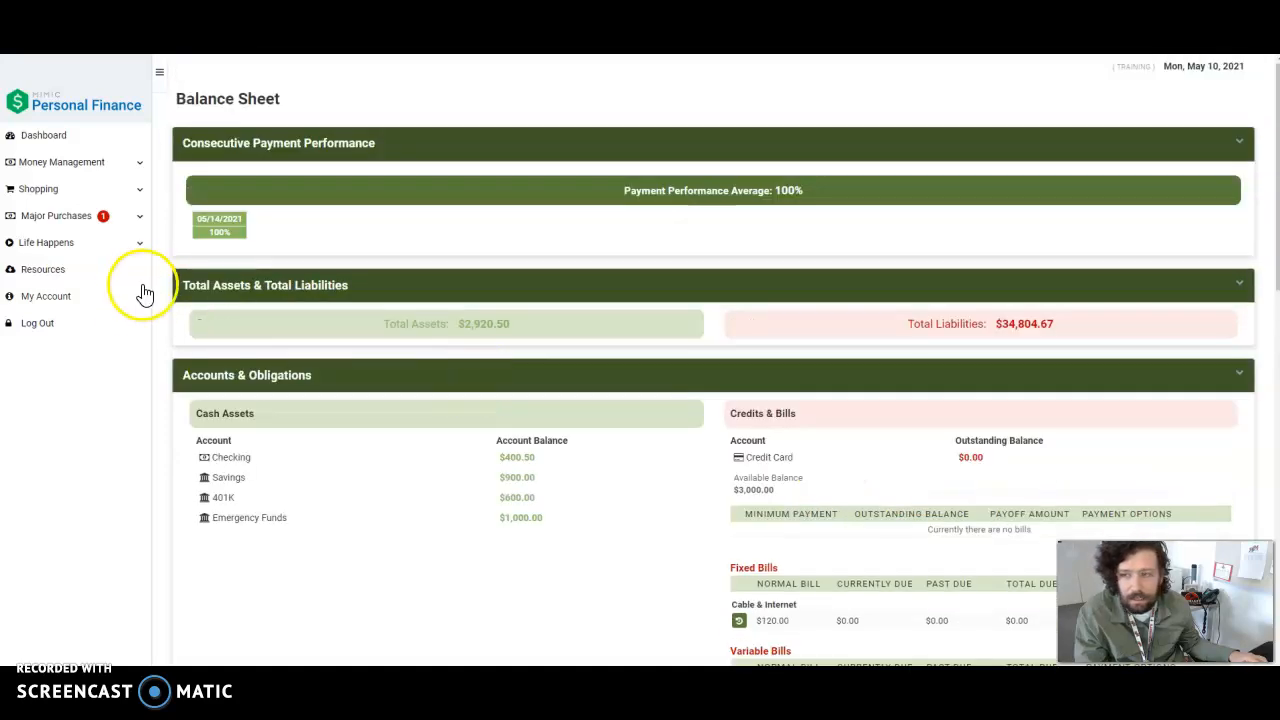
click(38, 137)
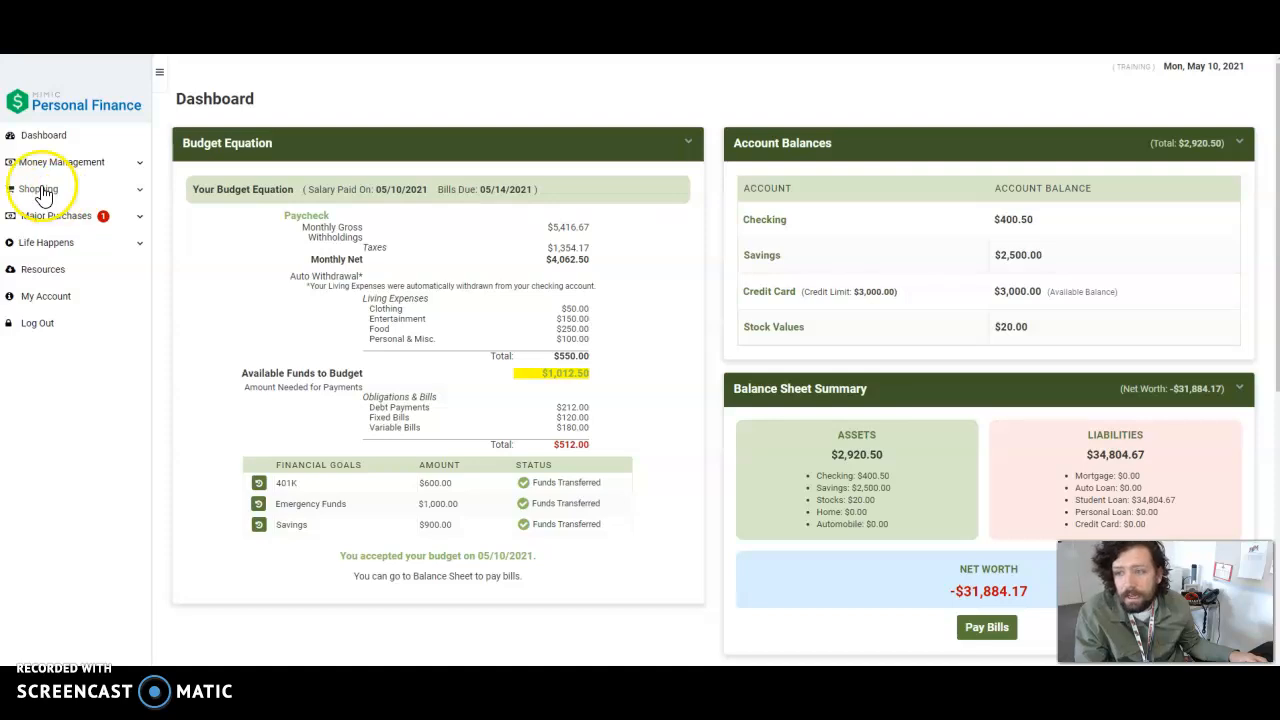
- Open the banking money transfer form and set the transfer from Savings Account to Checking Account
click(140, 163)
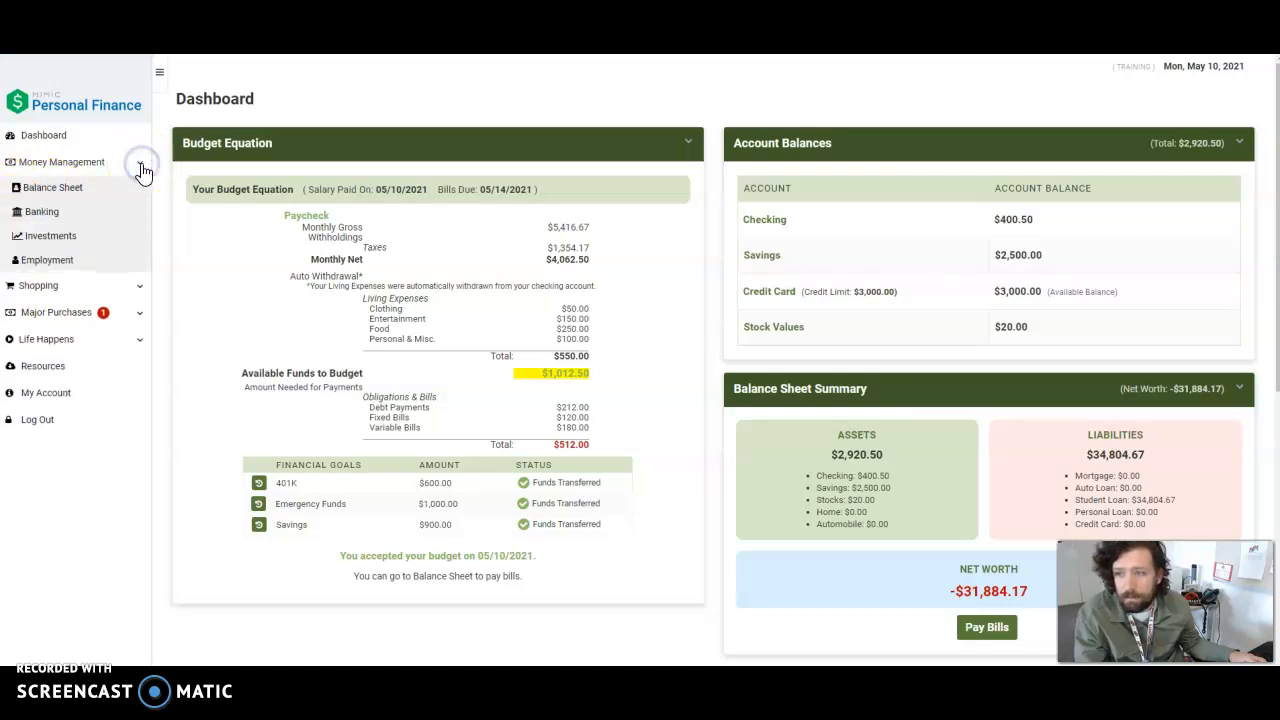
click(42, 212)
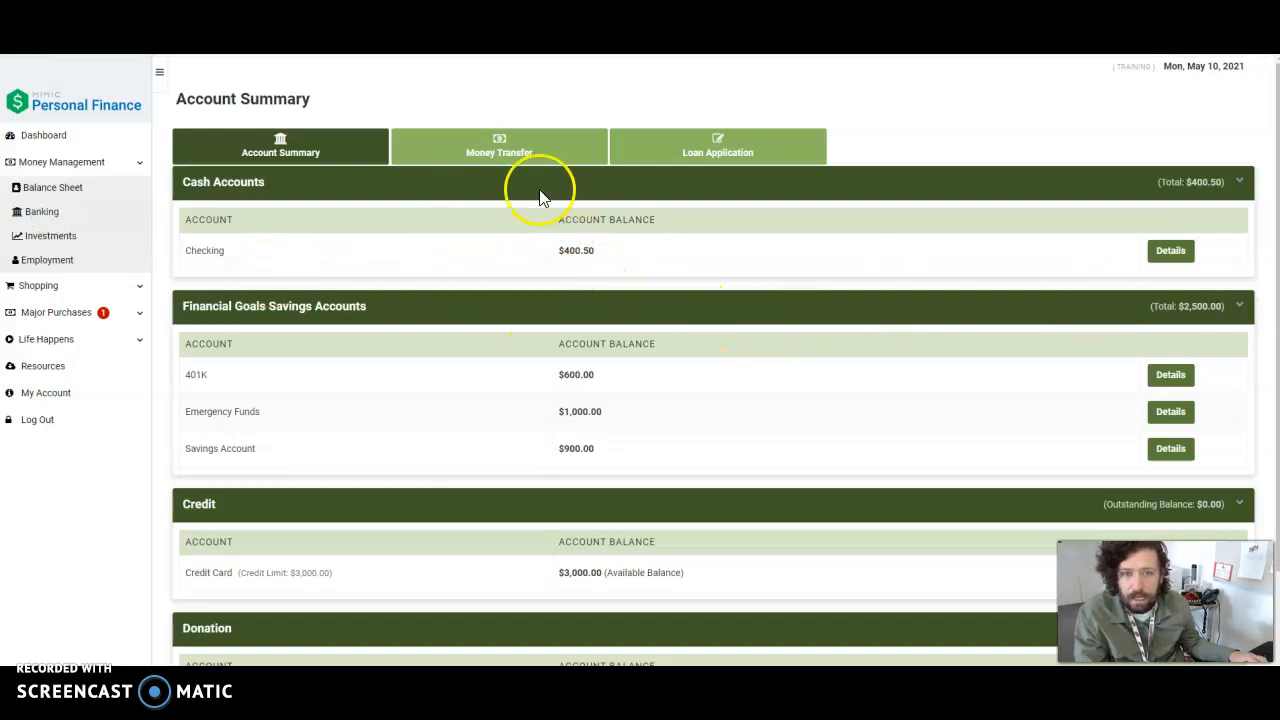
click(500, 160)
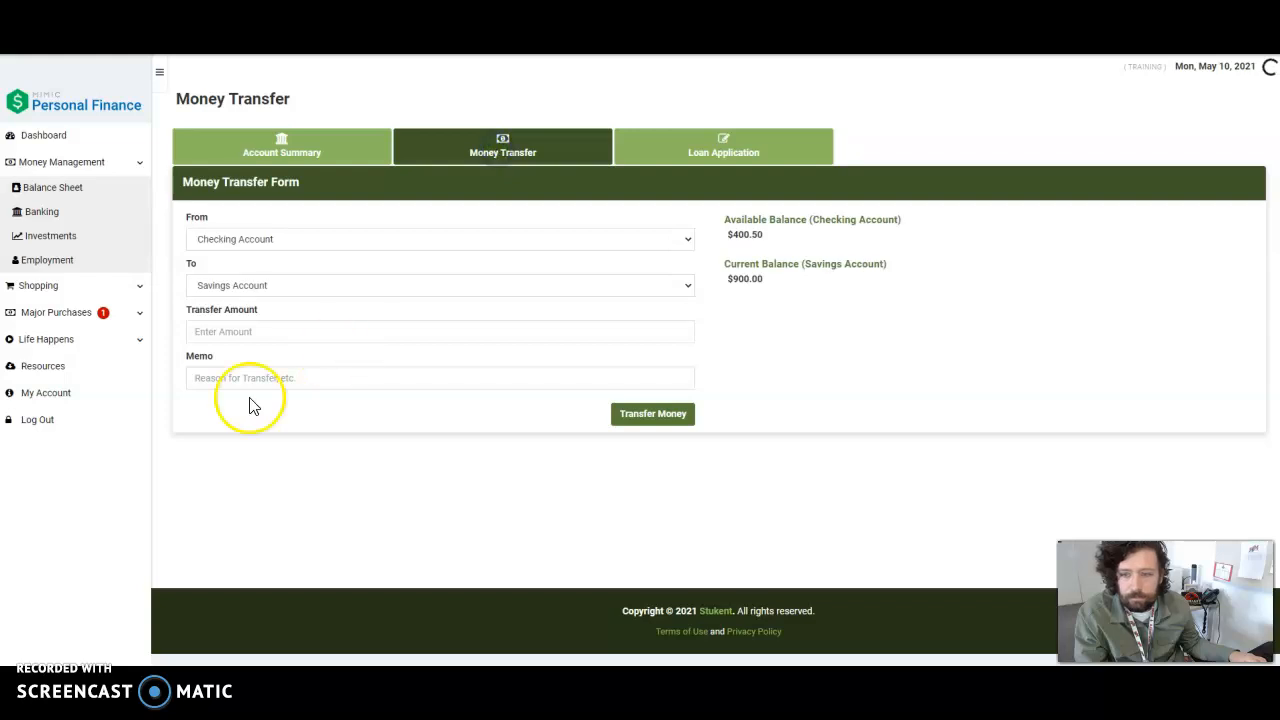
click(234, 241)
click(230, 270)
click(229, 286)
click(232, 289)
- Transfer $100 with the memo "Extra payment" and dismiss the resulting notification
click(241, 336)
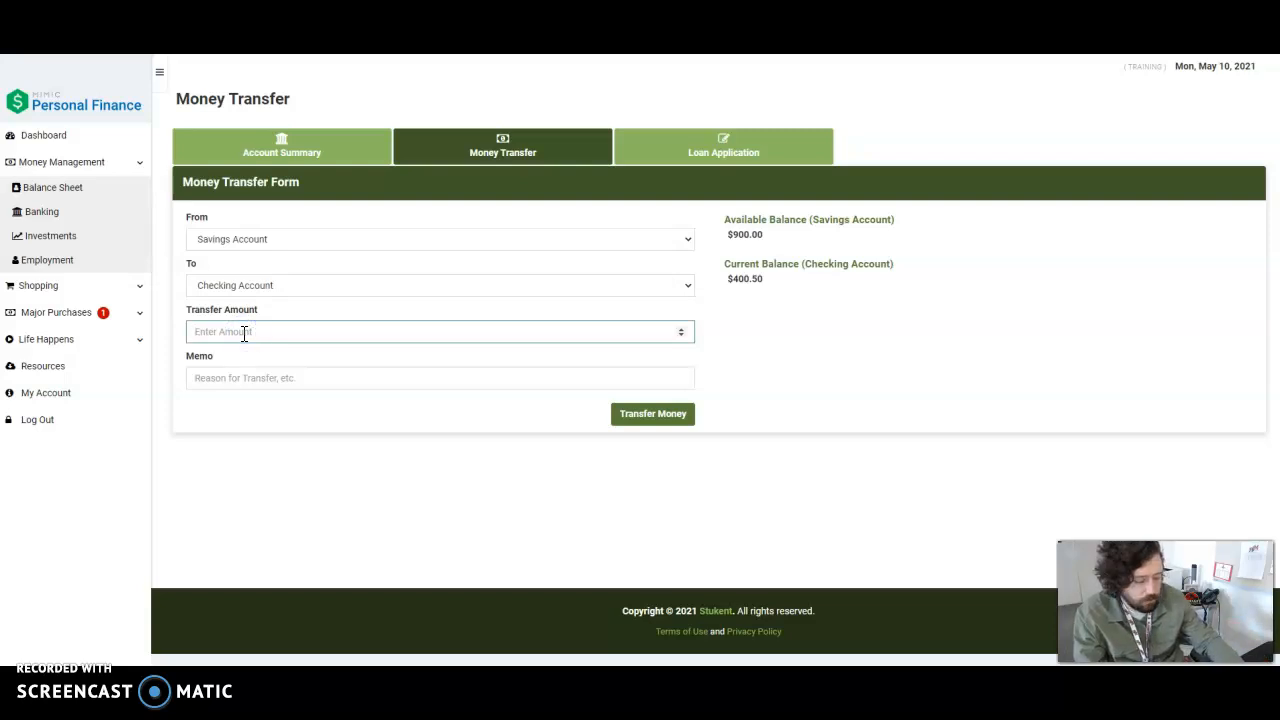
click(247, 376)
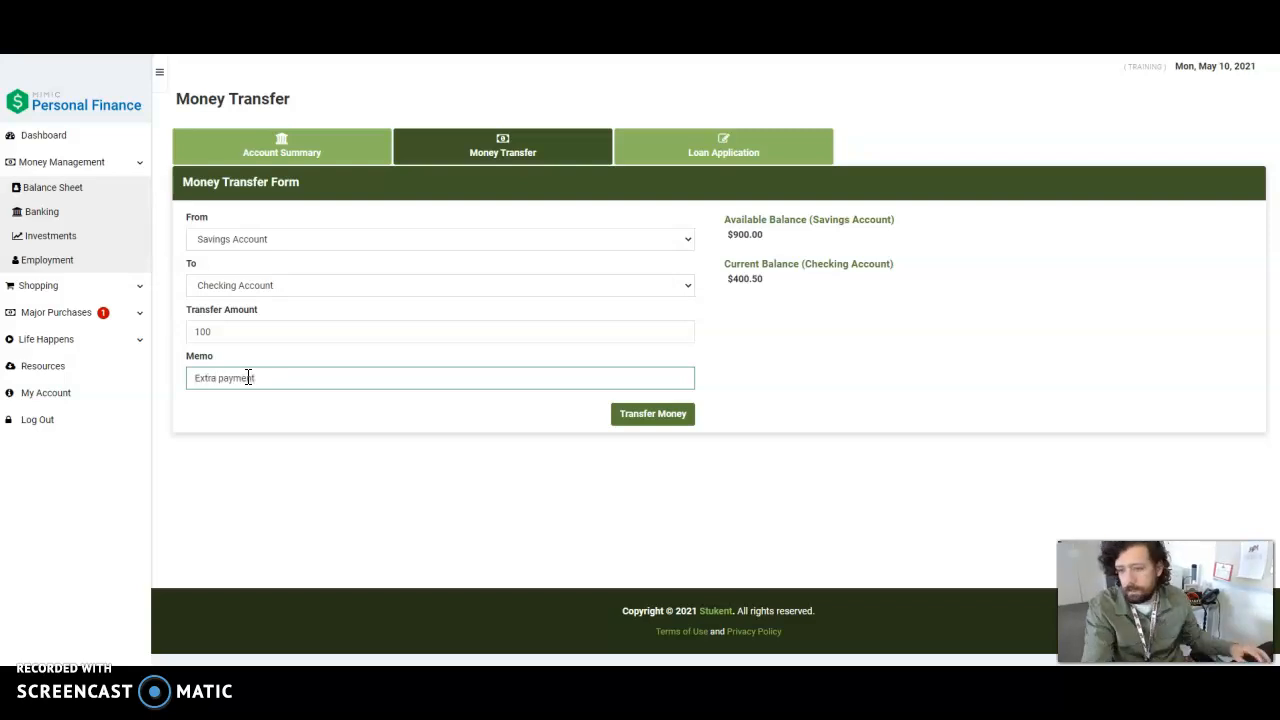
click(658, 416)
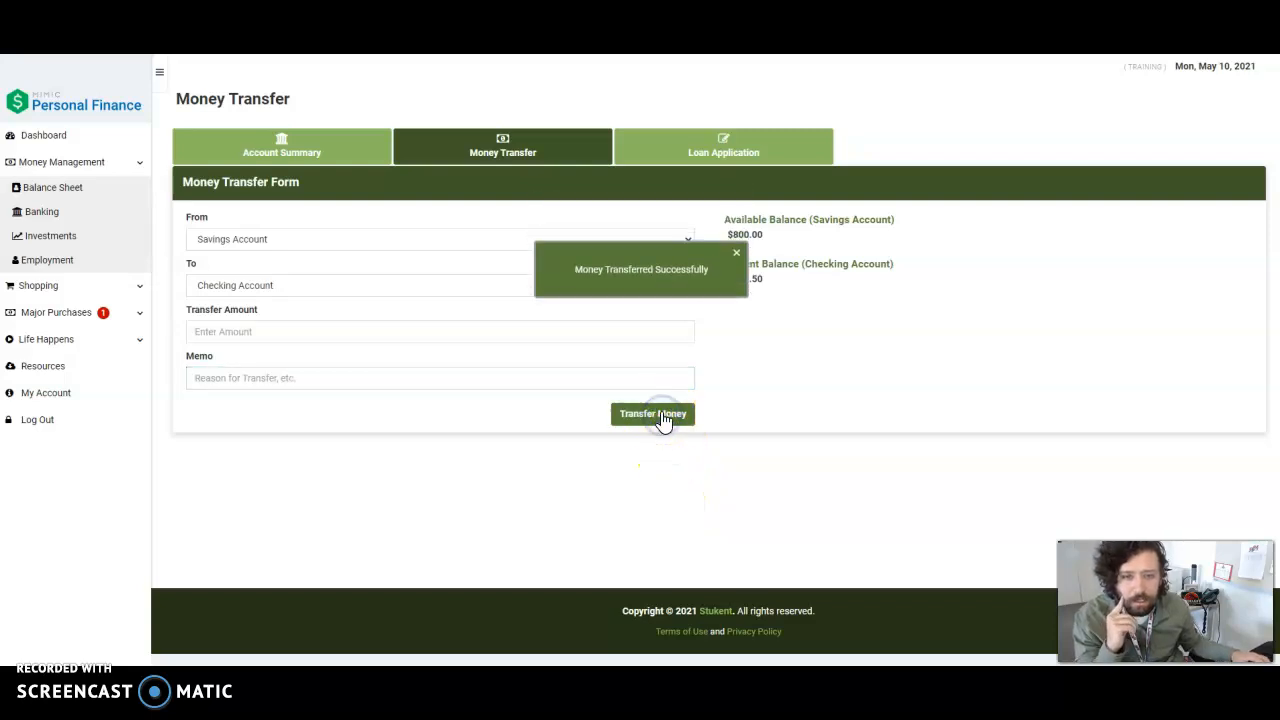
click(737, 252)
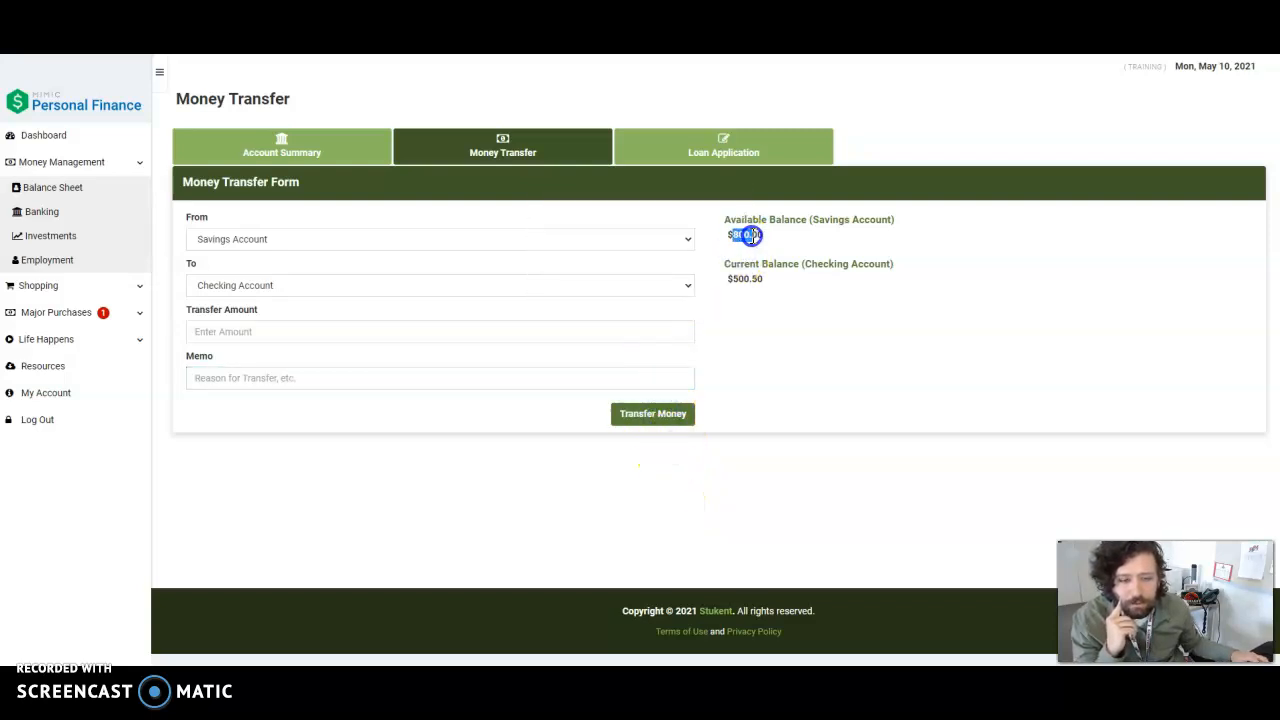
- Check the savings and checking balances and the available source accounts on the transfer form, and open the account summary
drag(737, 278, 799, 281)
click(789, 327)
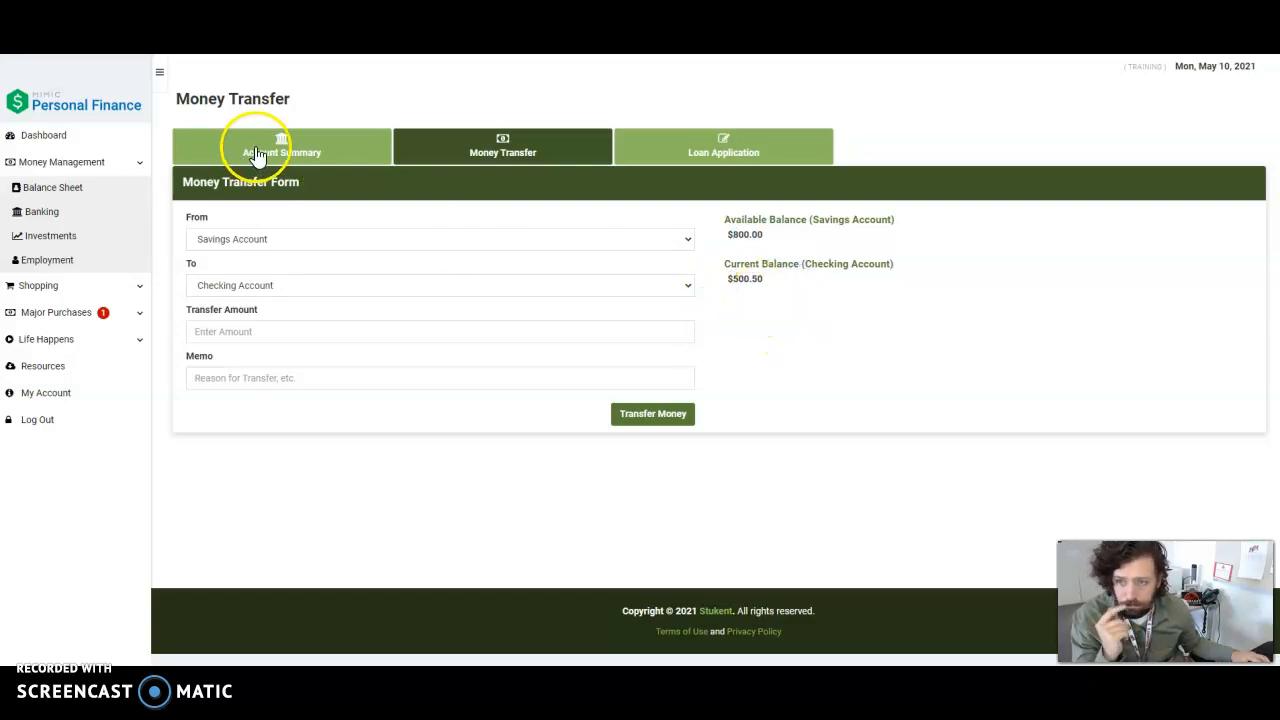
click(254, 239)
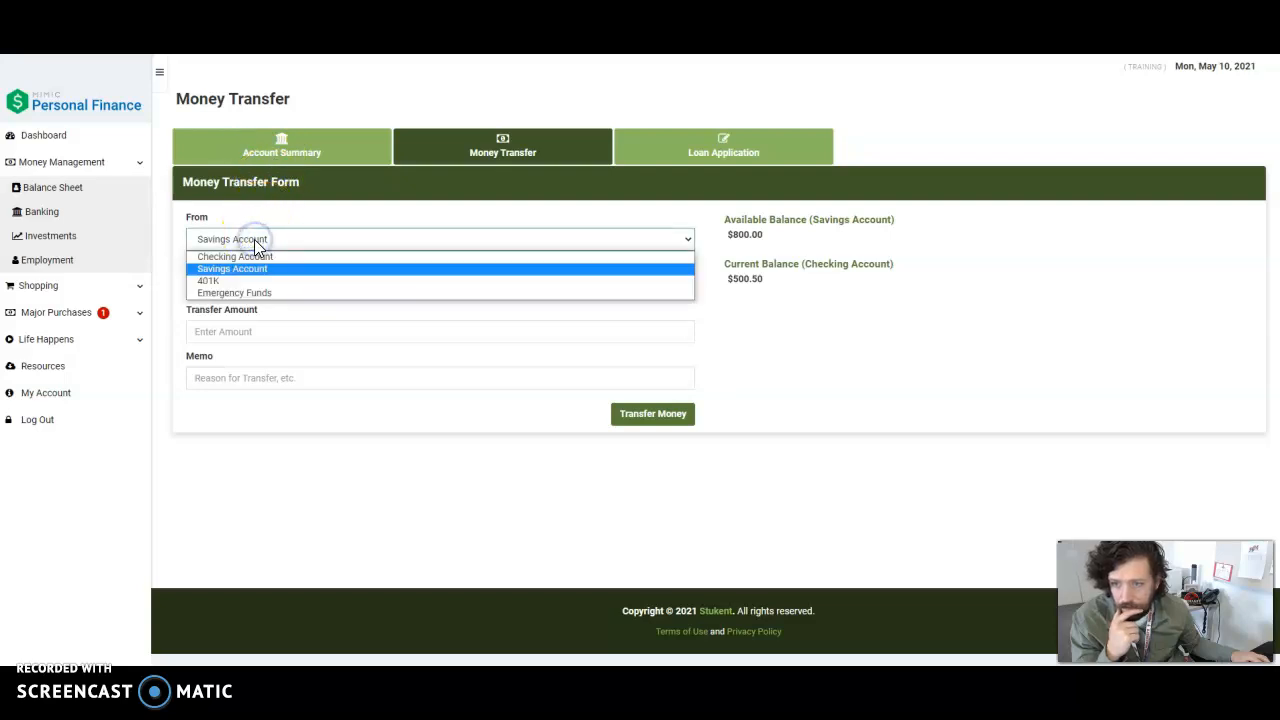
click(254, 239)
click(285, 150)
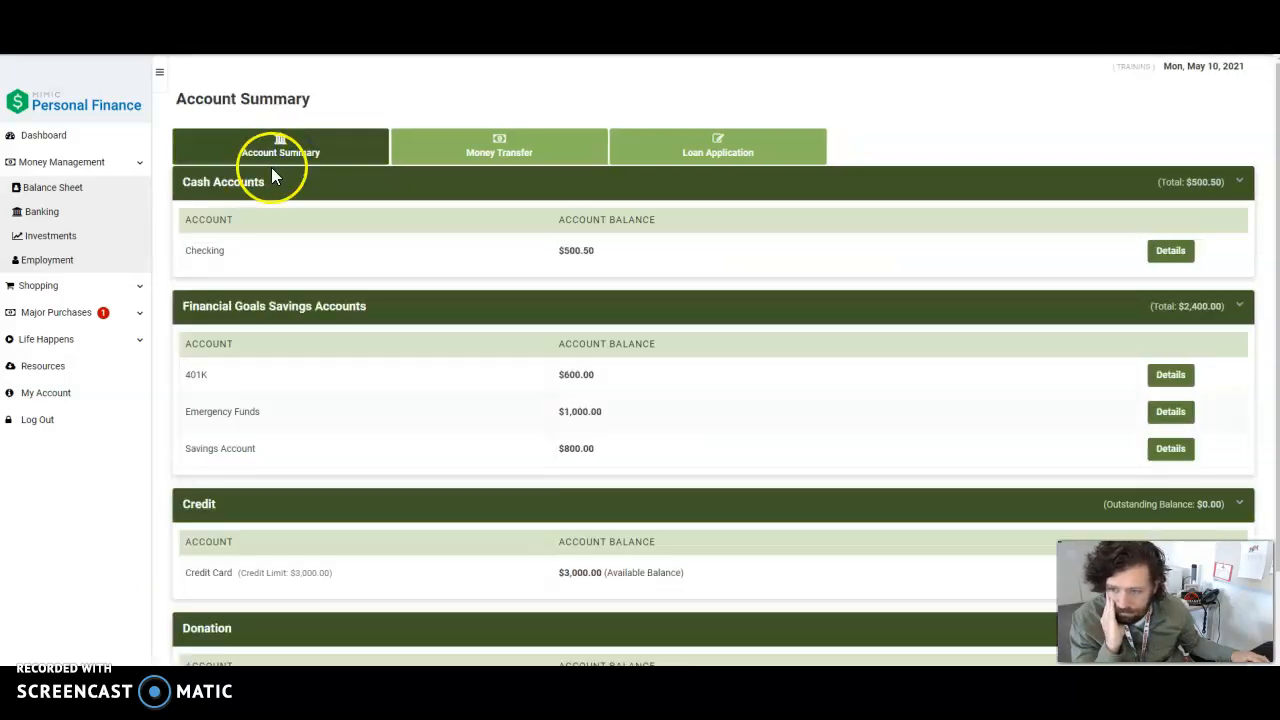